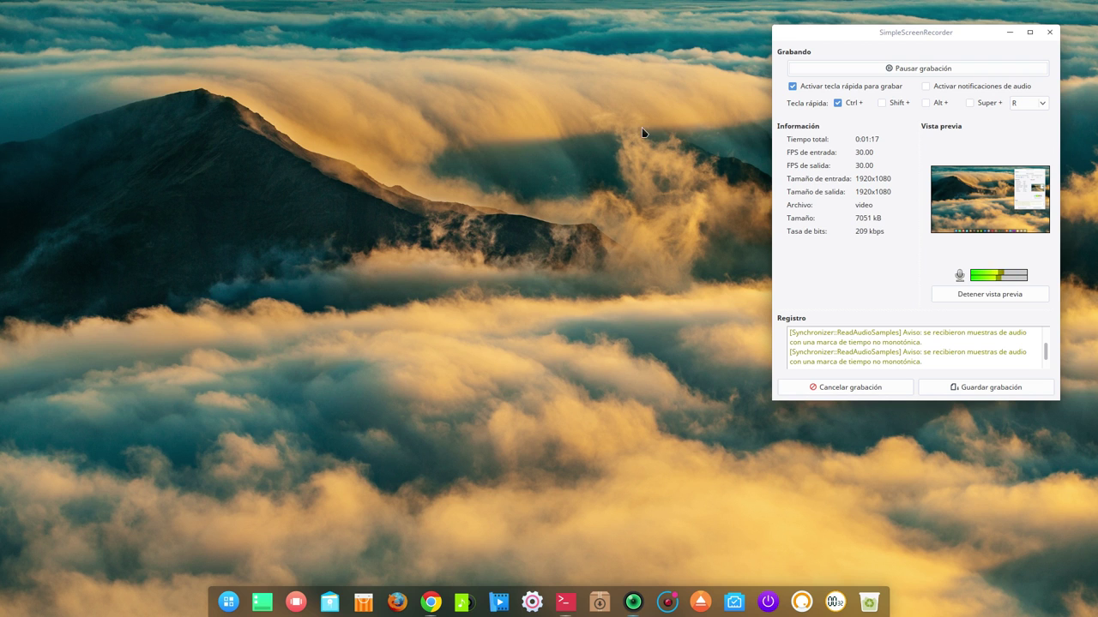
- Move the SimpleScreenRecorder window toward the middle of the desktop and minimize it
drag(948, 36, 778, 65)
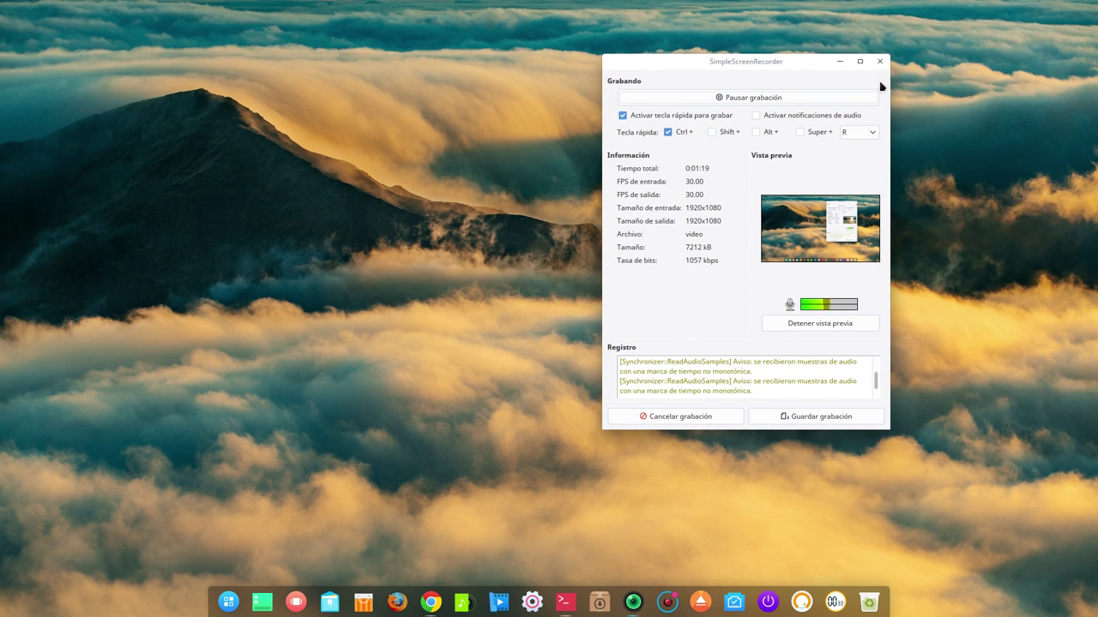
click(840, 62)
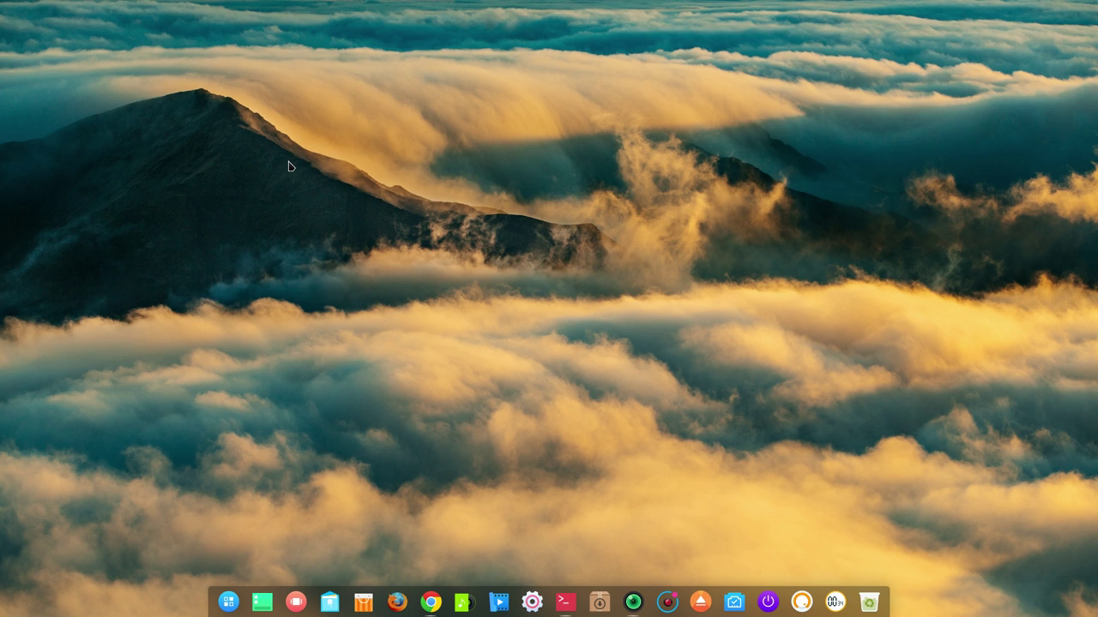
- Open the desktop's wallpaper chooser
right_click(385, 99)
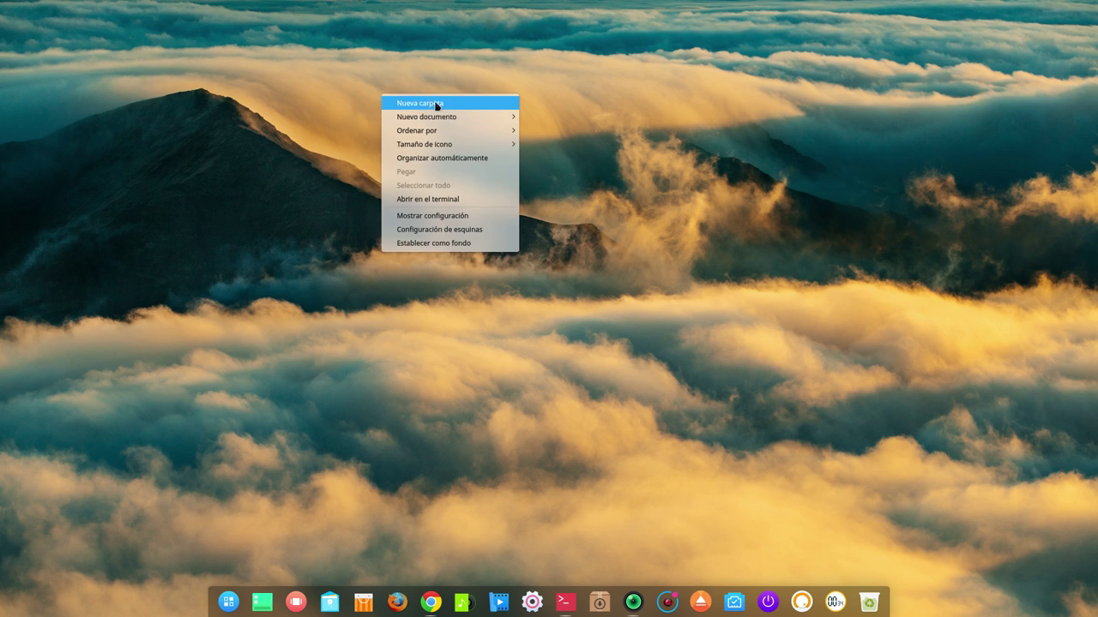
click(312, 176)
right_click(440, 139)
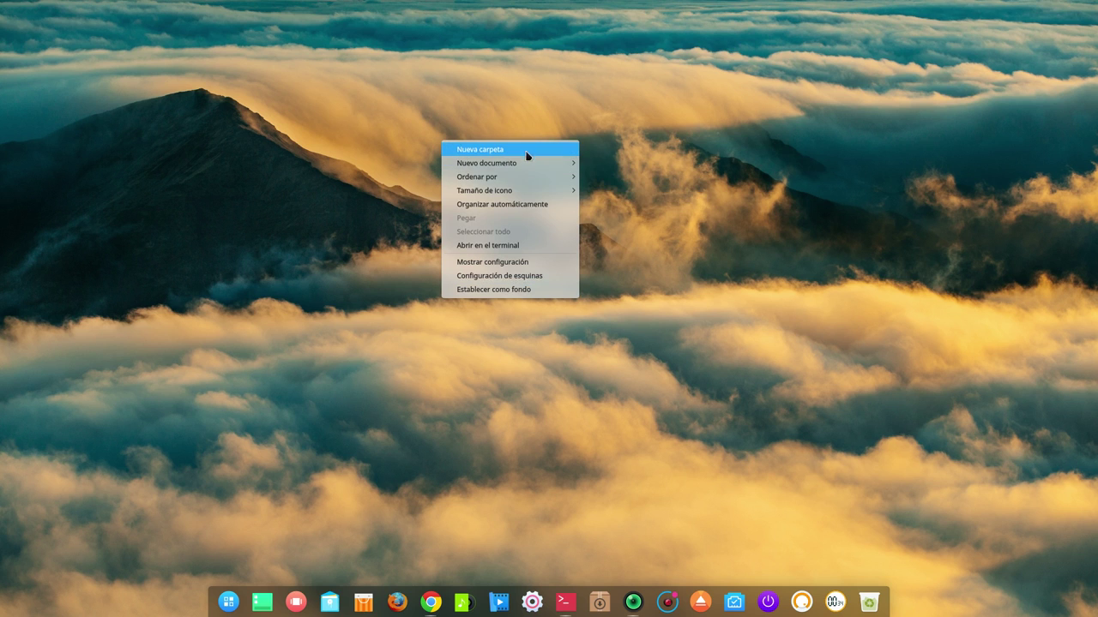
click(501, 292)
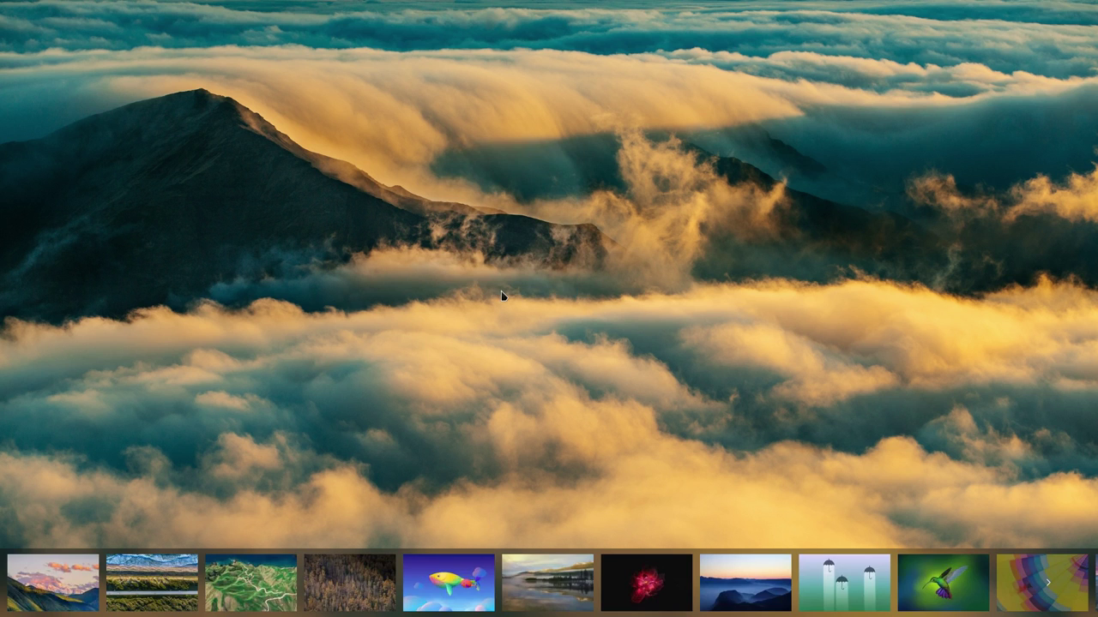
- Try out the first wallpapers in turn, including the coastal road, autumn forest, misty lake, red flower and blue mountains
click(60, 591)
click(144, 593)
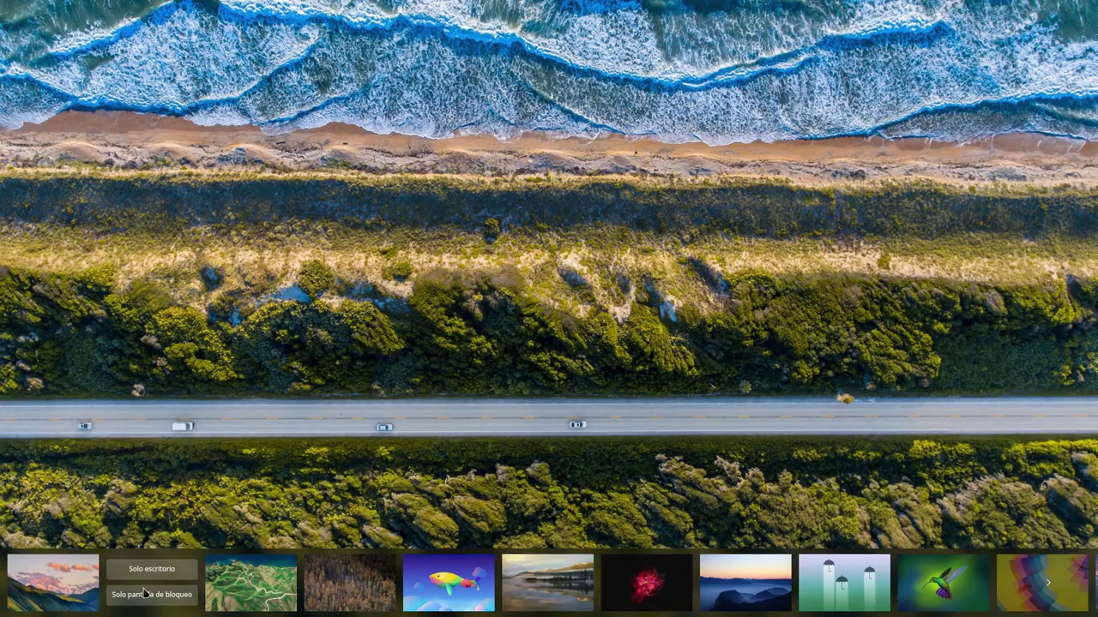
click(242, 600)
click(358, 598)
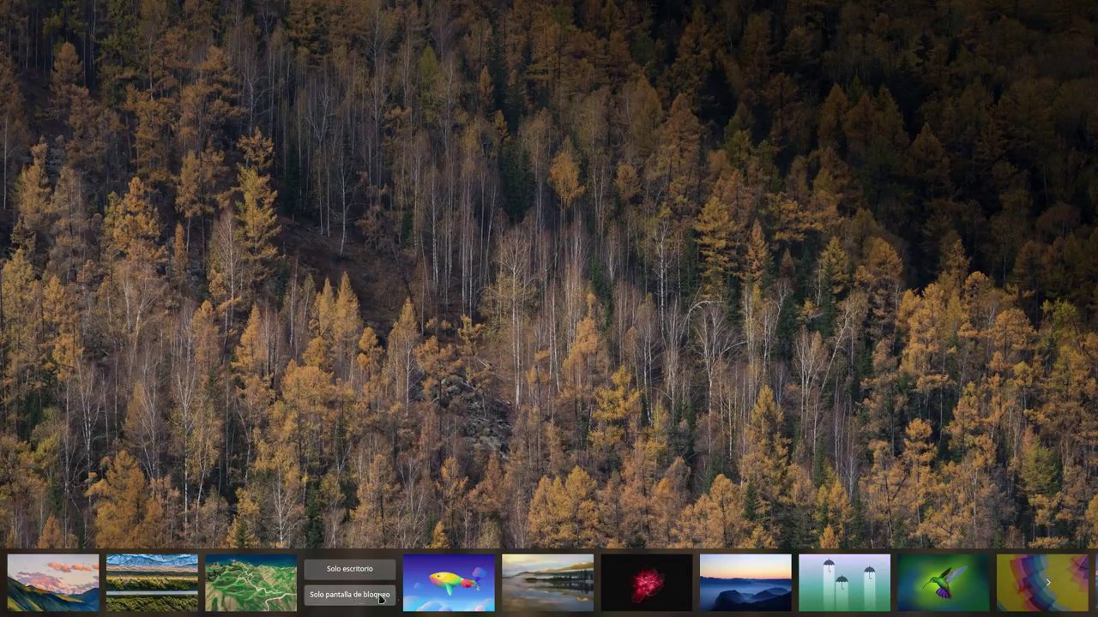
click(432, 595)
click(569, 595)
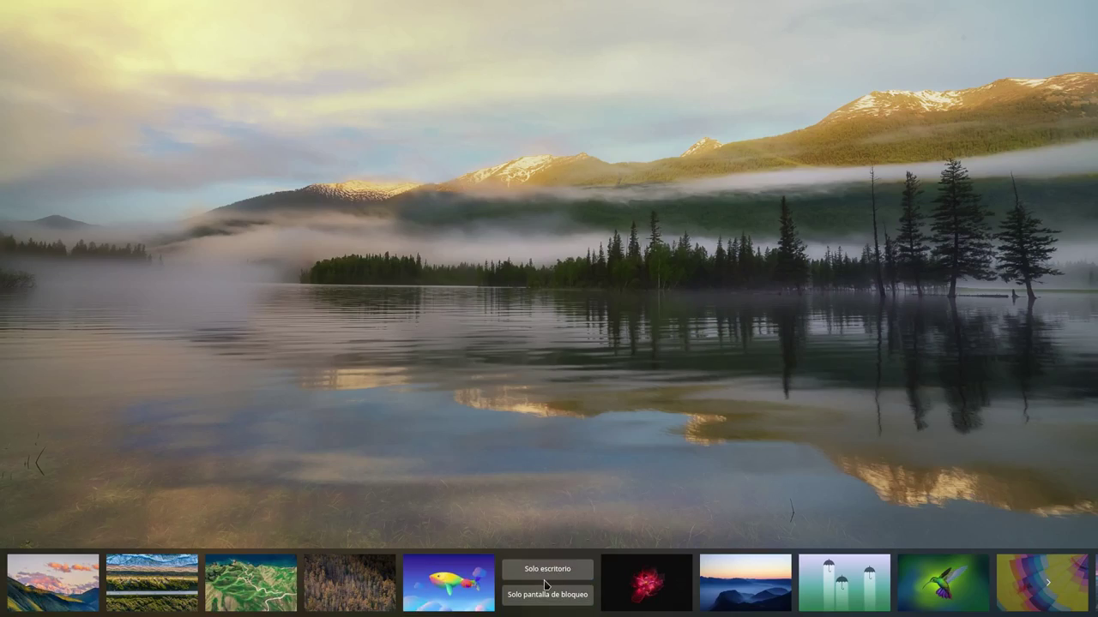
click(662, 599)
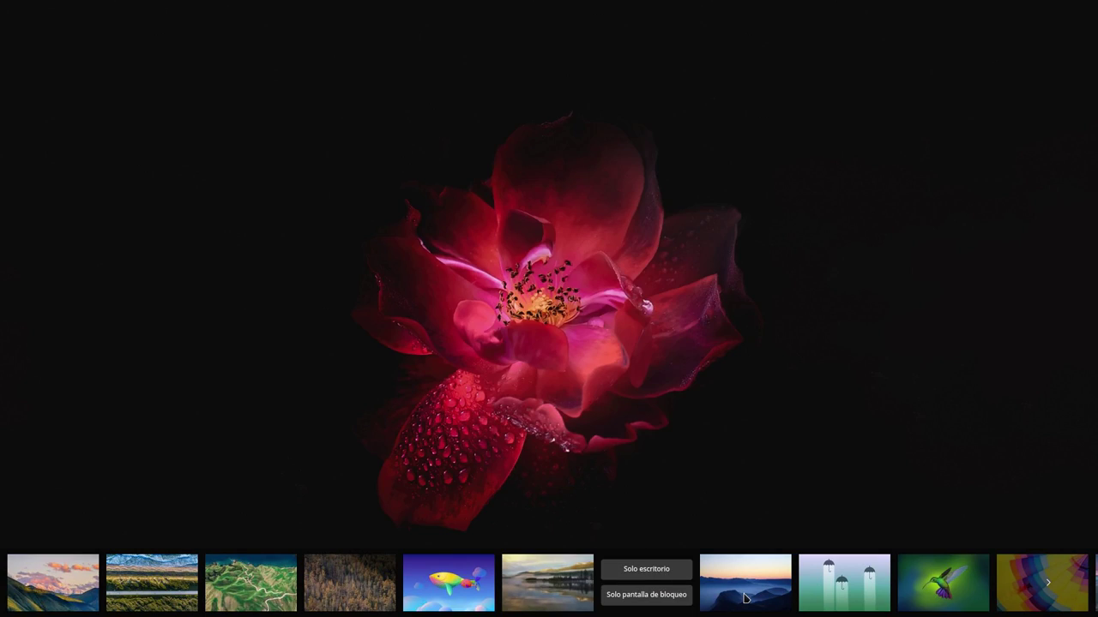
click(745, 597)
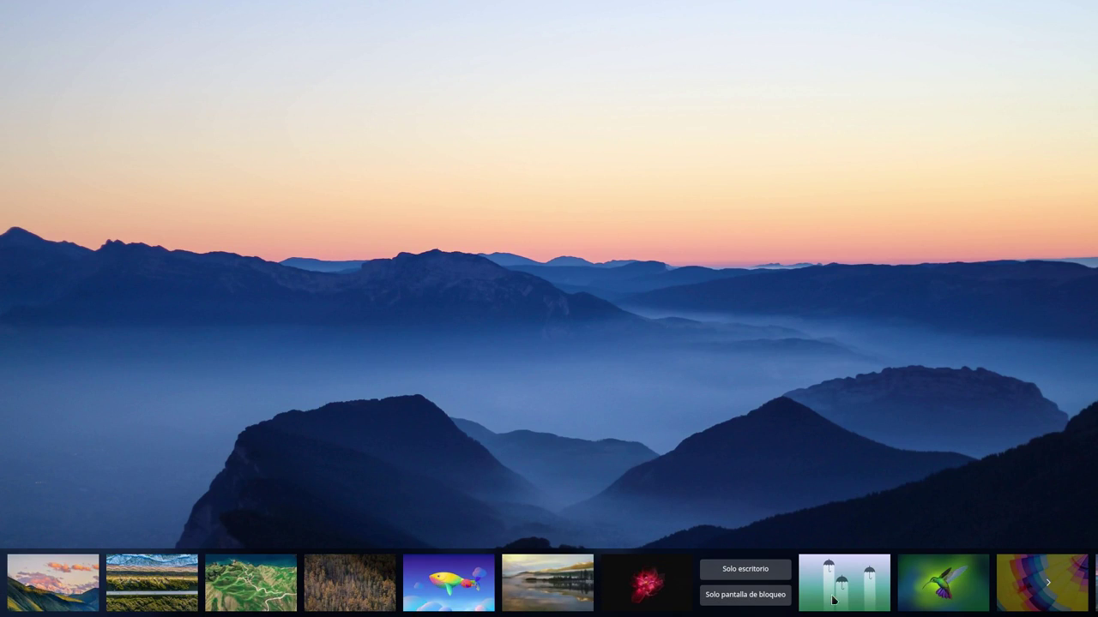
- Try out further wallpapers, including the white perforated building, maple leaf, dandelion, mushroom and green hills at sunset
click(1052, 586)
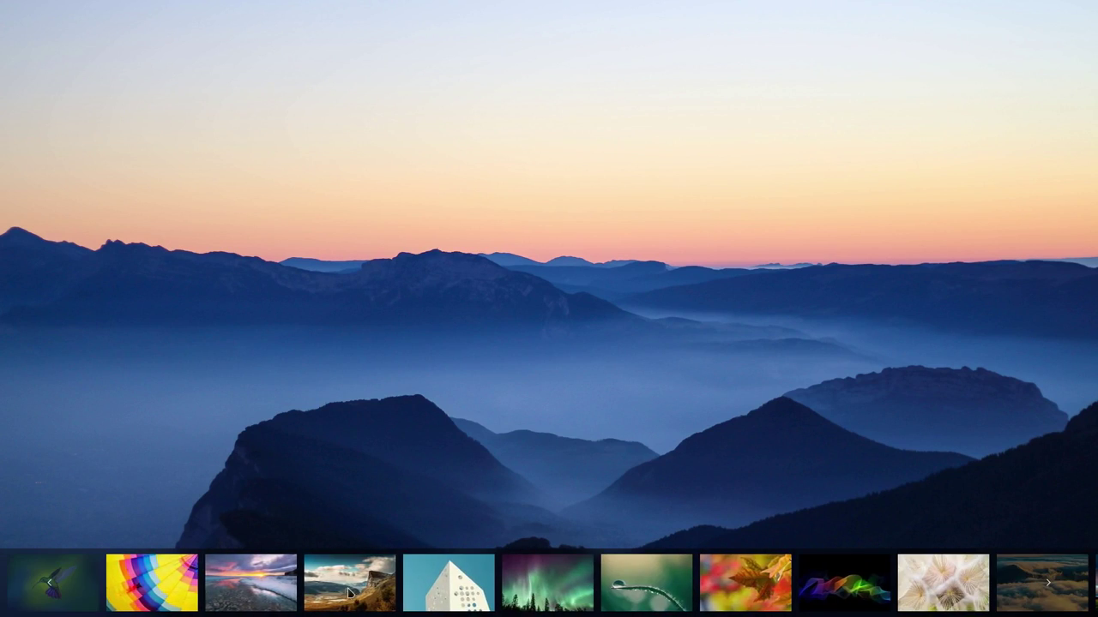
click(273, 595)
click(452, 596)
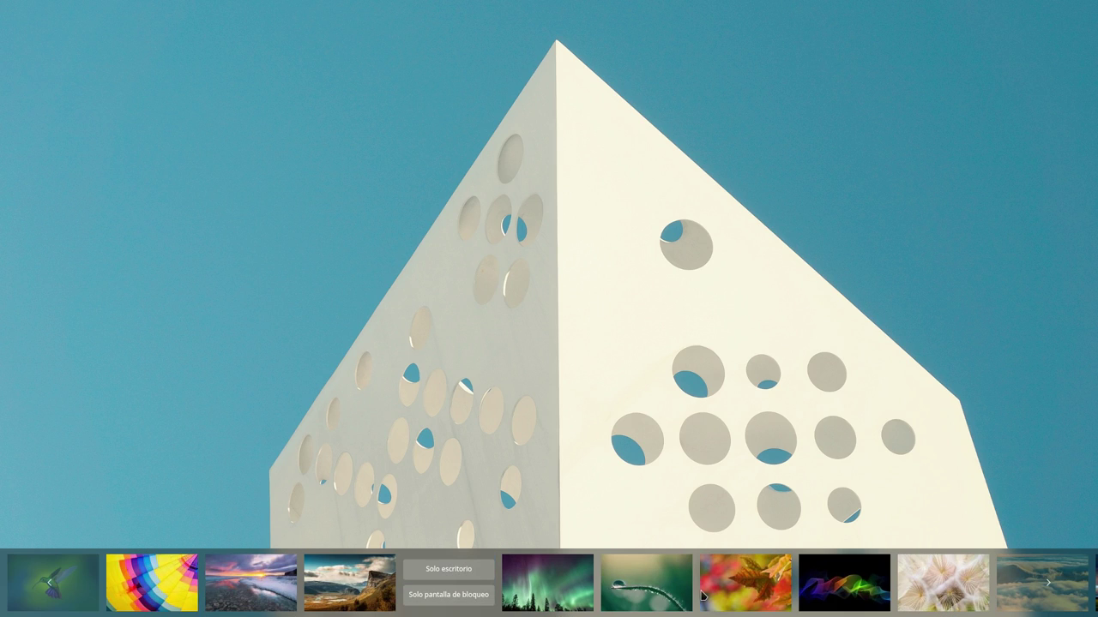
click(763, 596)
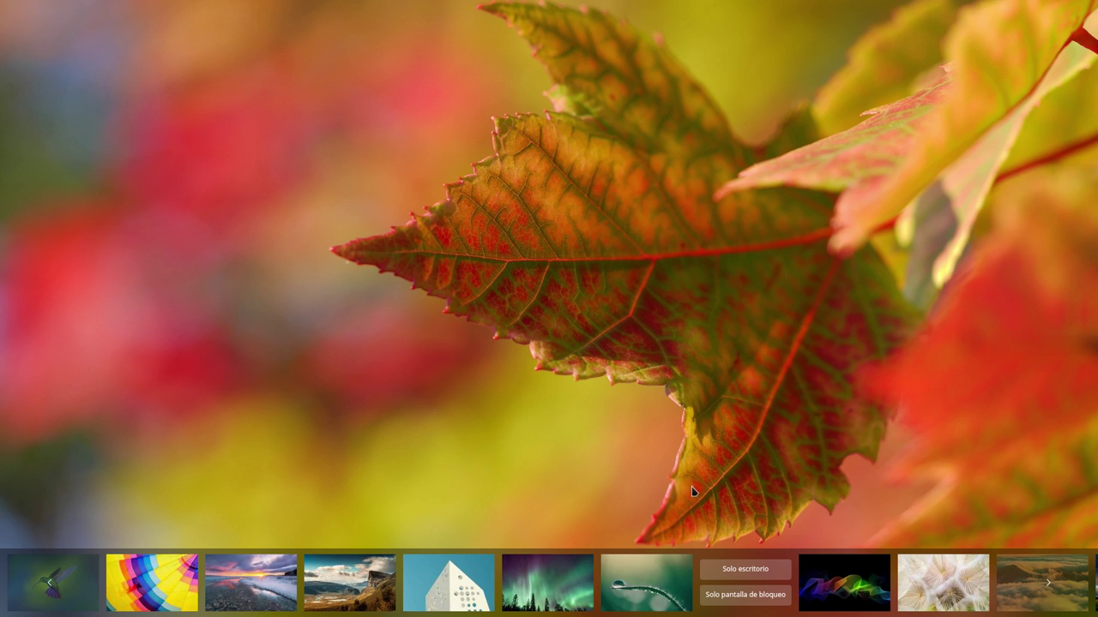
click(946, 597)
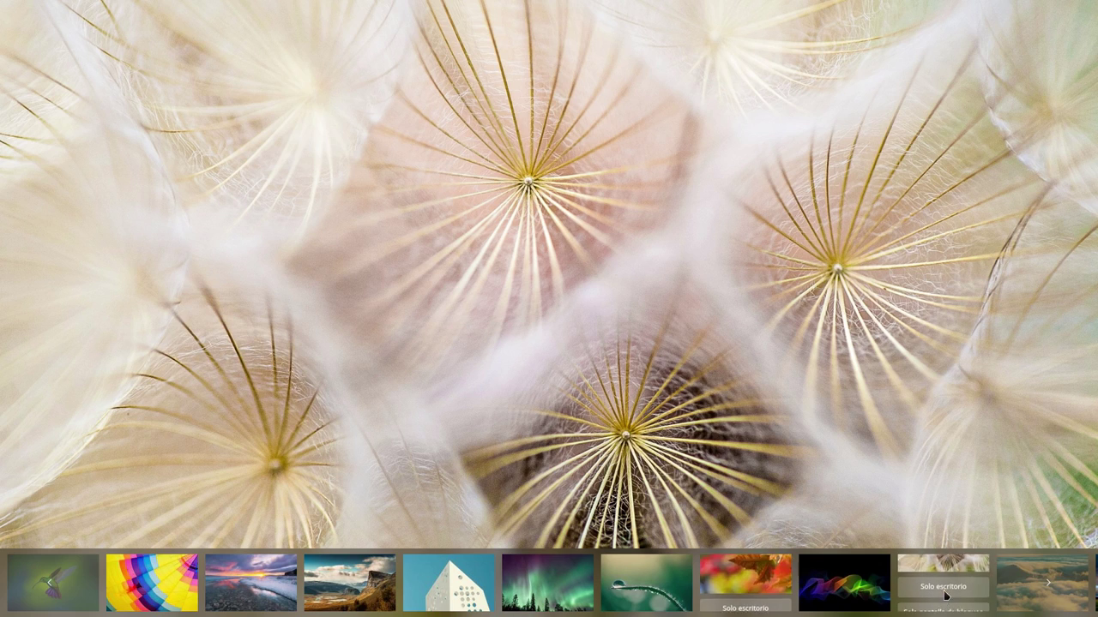
click(1045, 583)
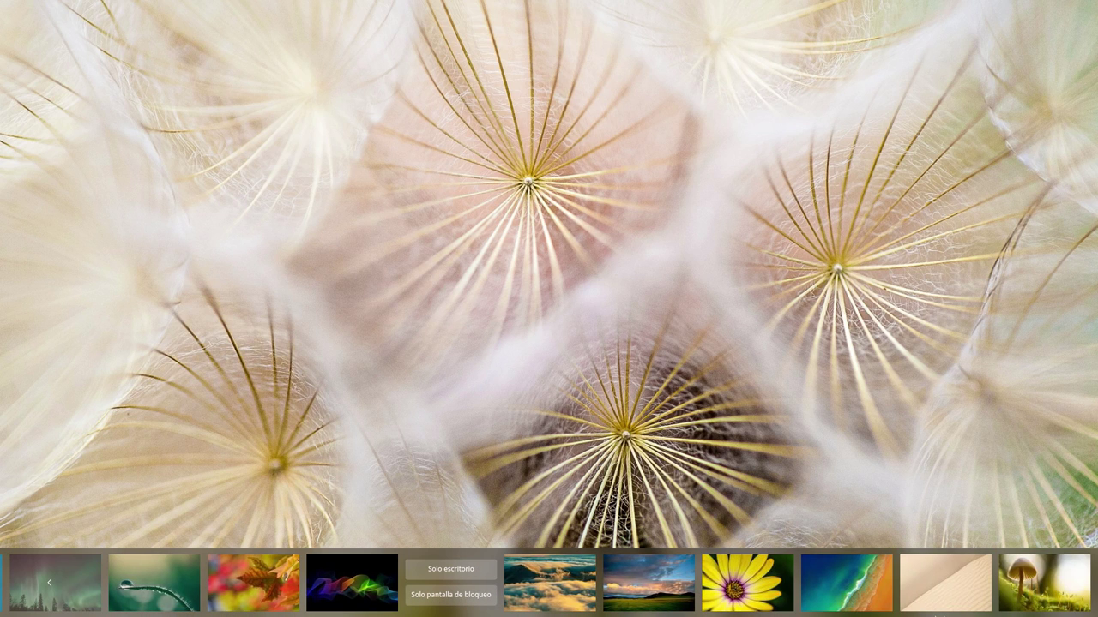
click(1051, 590)
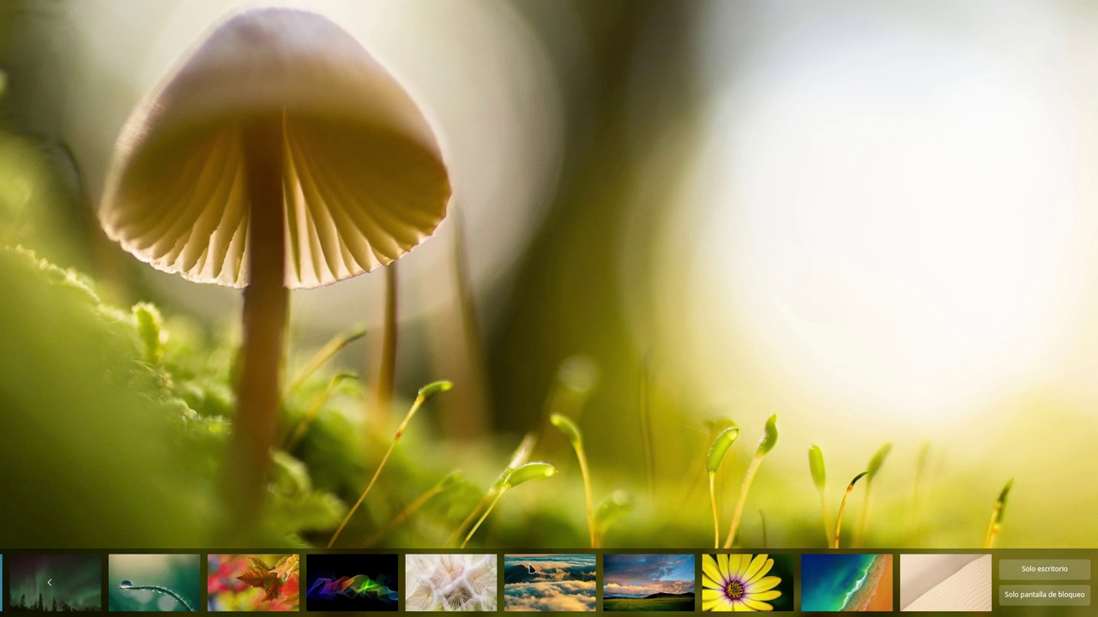
click(672, 604)
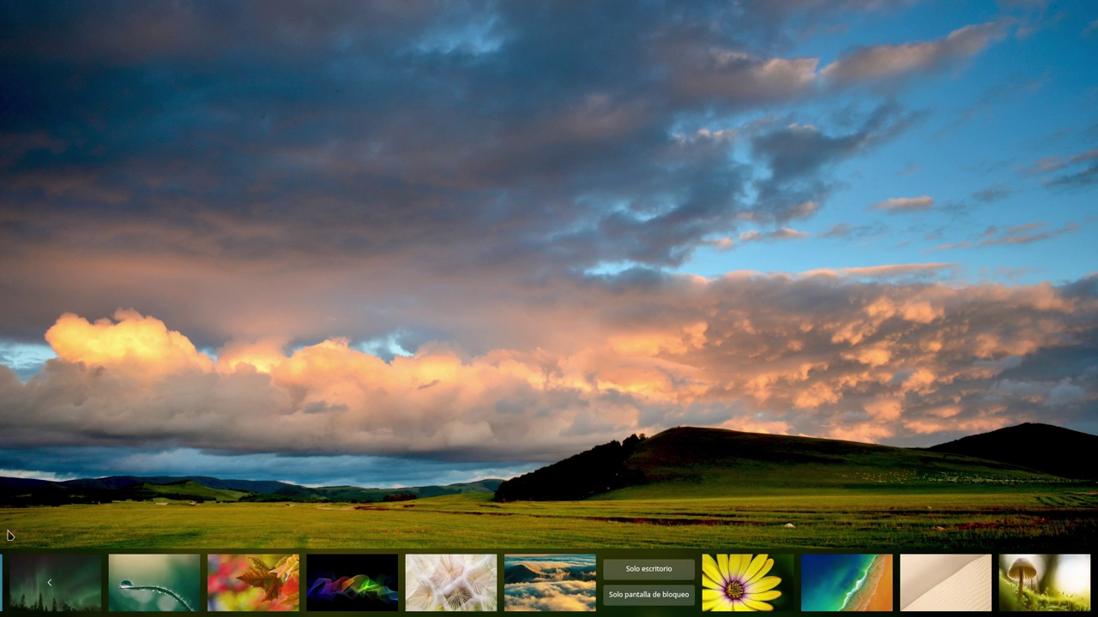
- Set the green hummingbird image as the wallpaper and close the chooser
click(49, 583)
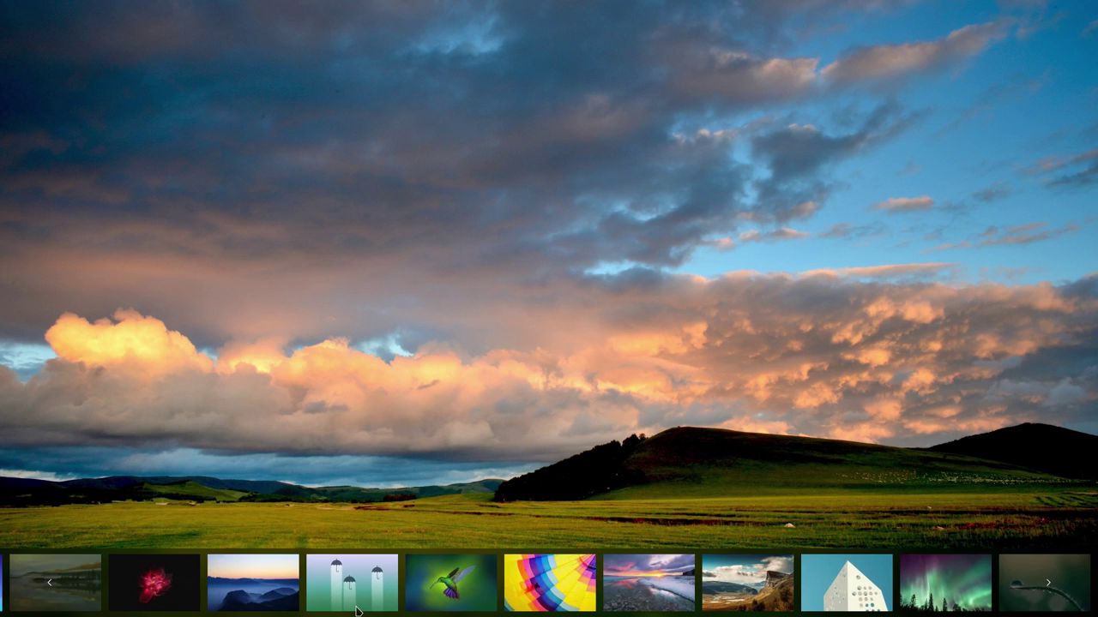
click(480, 600)
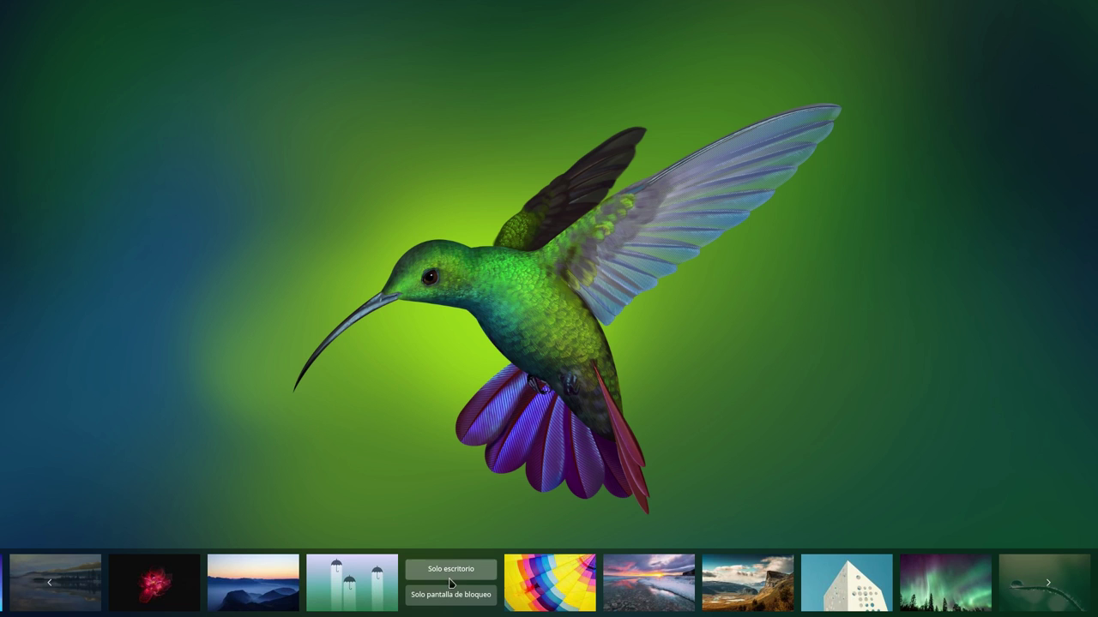
click(359, 332)
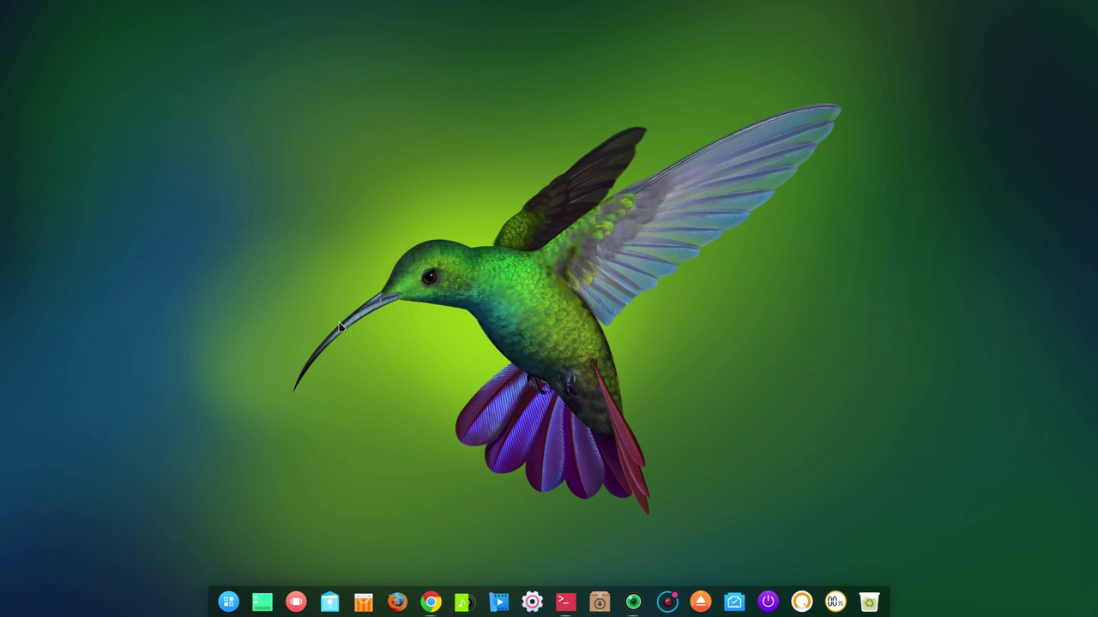
- Switch to Google Chrome, open the Frau Holle artist page on Free Music Archive and play "Accretion Disc (Quasar I)"
click(430, 602)
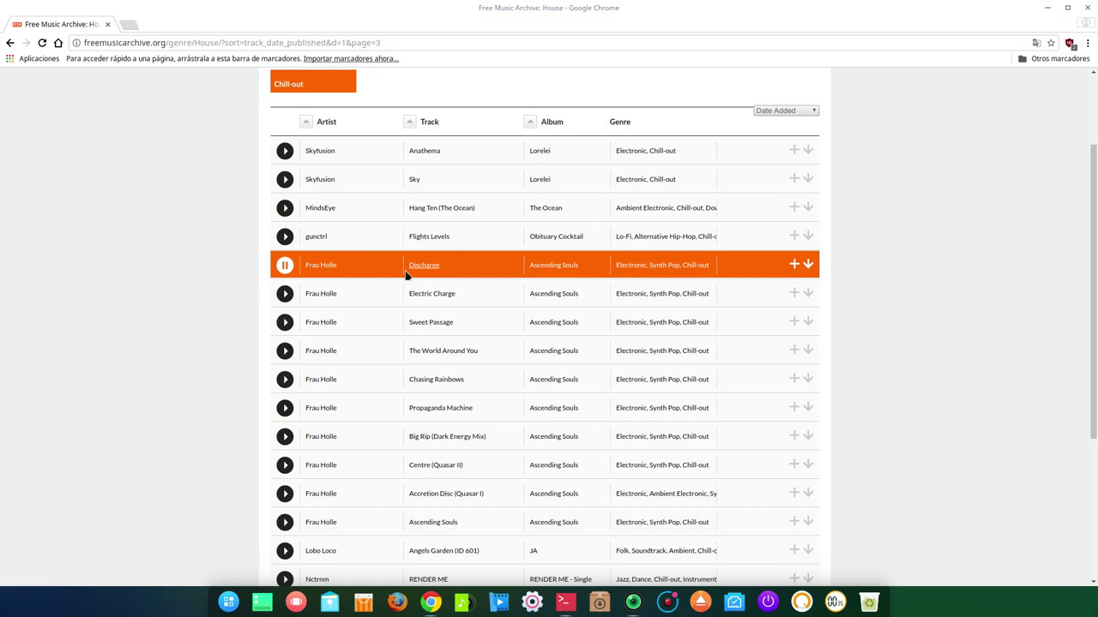
click(313, 267)
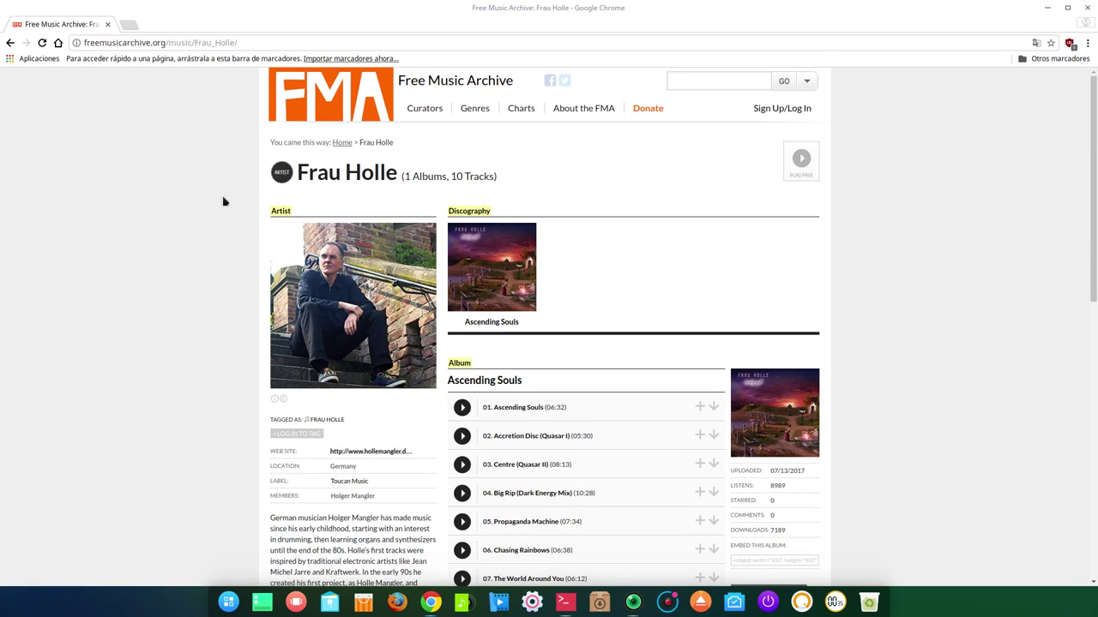
scroll(432, 372, down, 1)
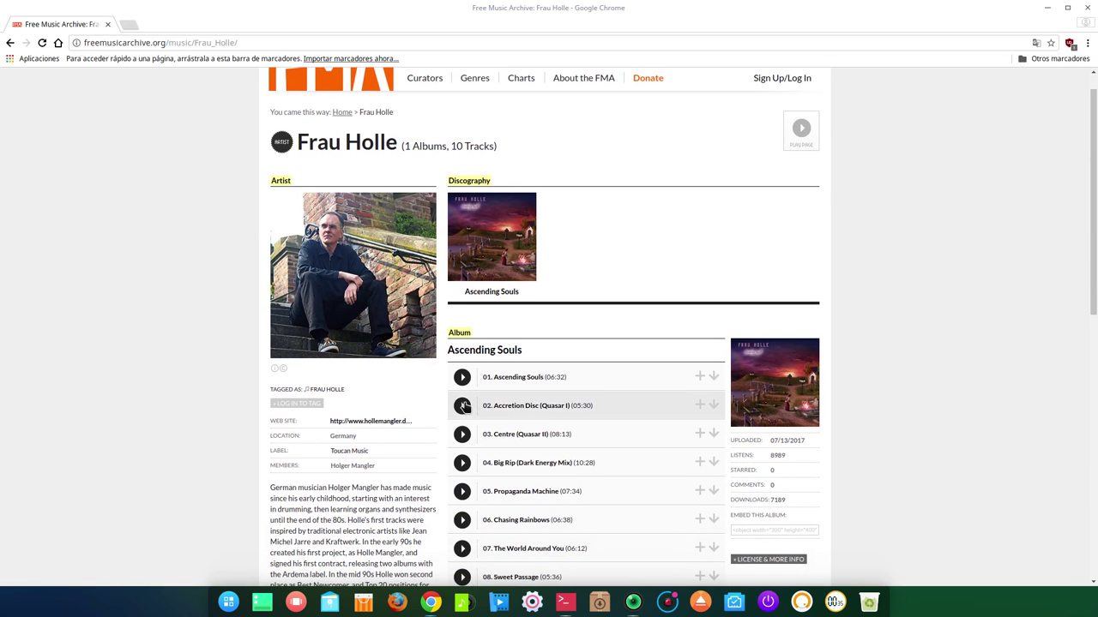
click(463, 407)
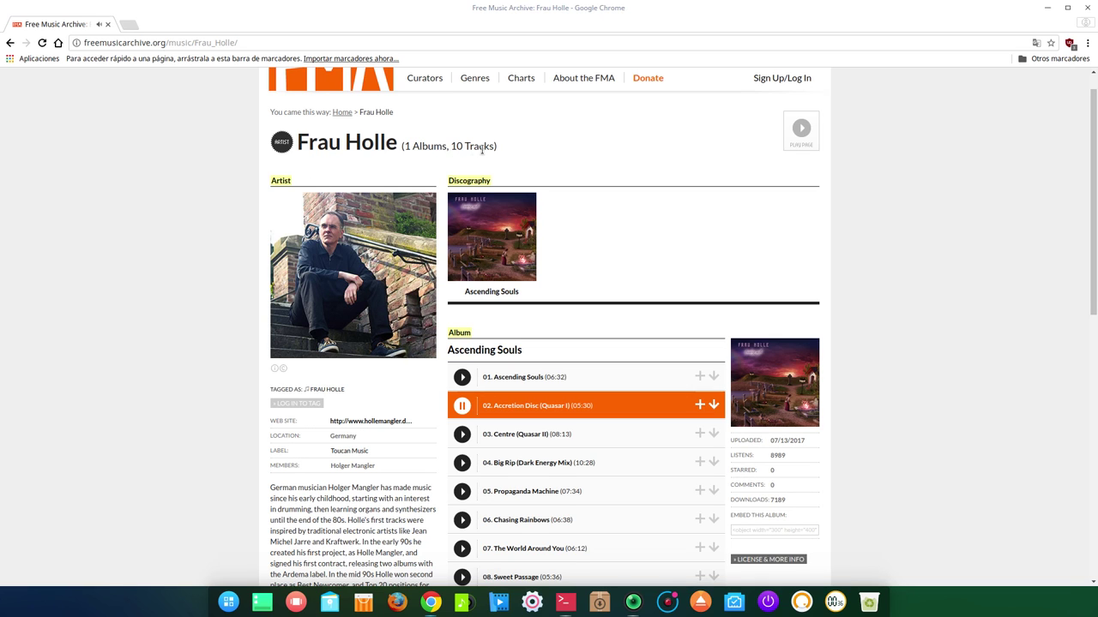
- Look over the artist's biography and the Ascending Souls track list, then minimize the browser
scroll(177, 320, down, 5)
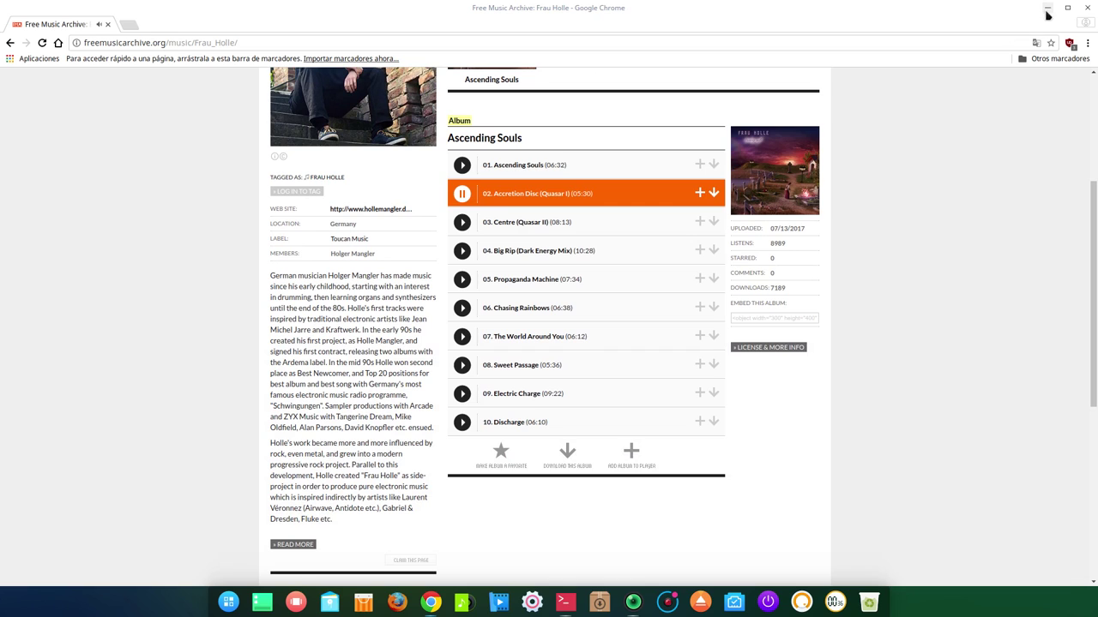
scroll(257, 208, up, 4)
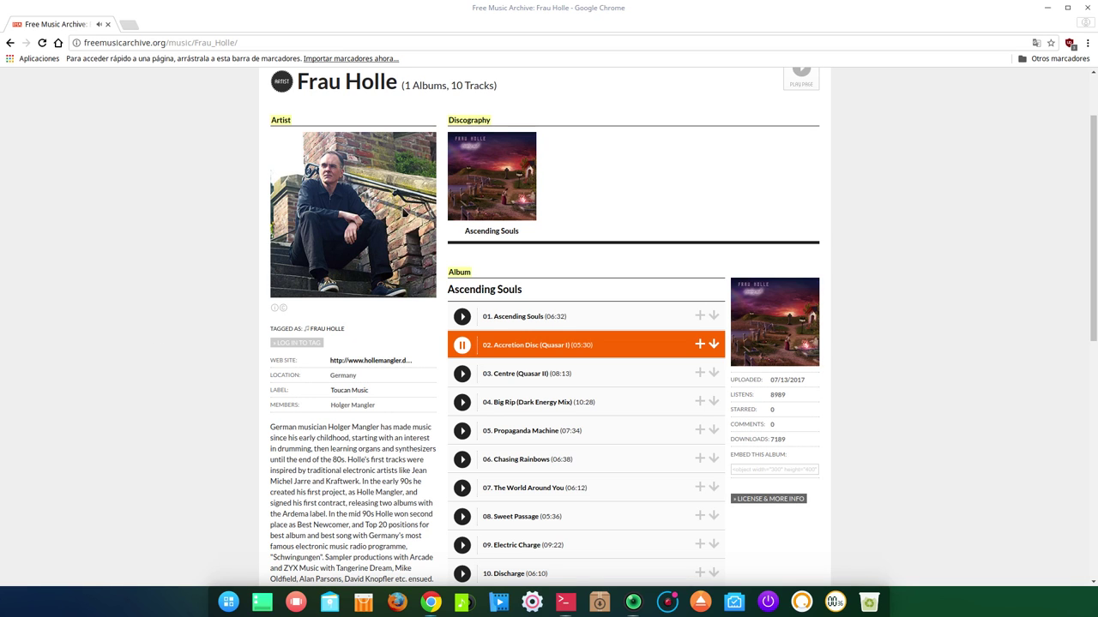
click(1047, 8)
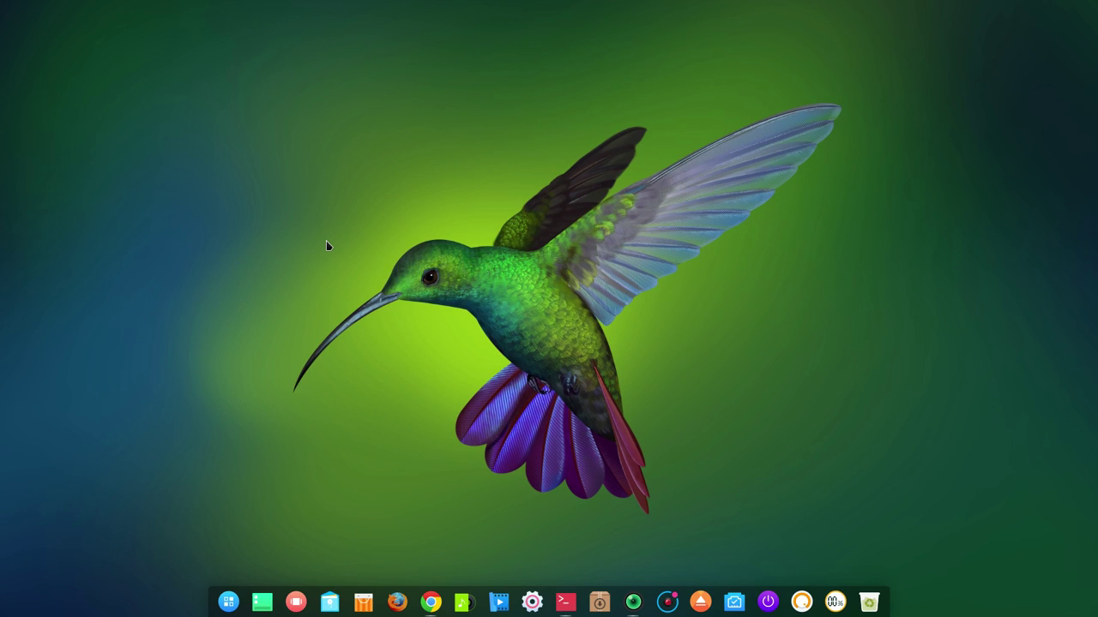
- Reopen the wallpaper chooser, browse the further thumbnails and close it without picking another image
right_click(237, 144)
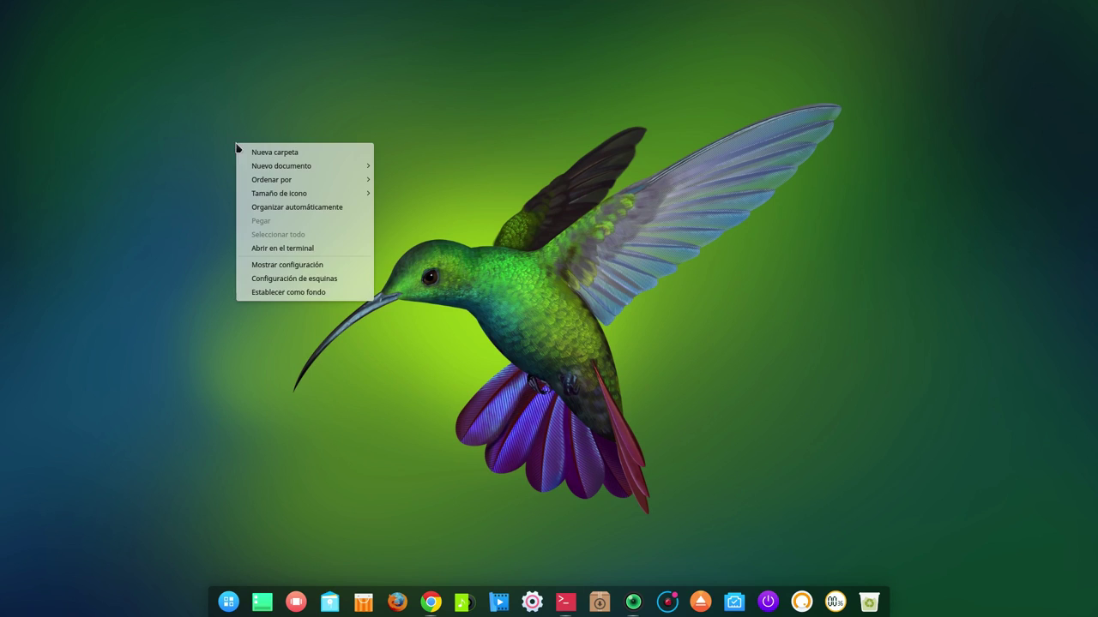
click(294, 293)
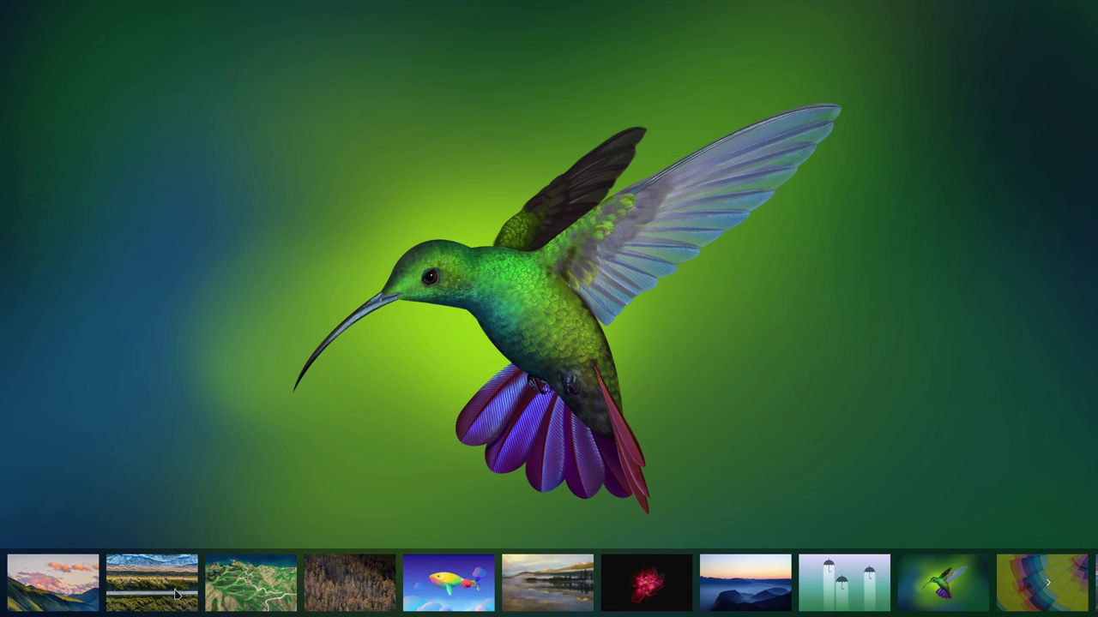
click(1047, 583)
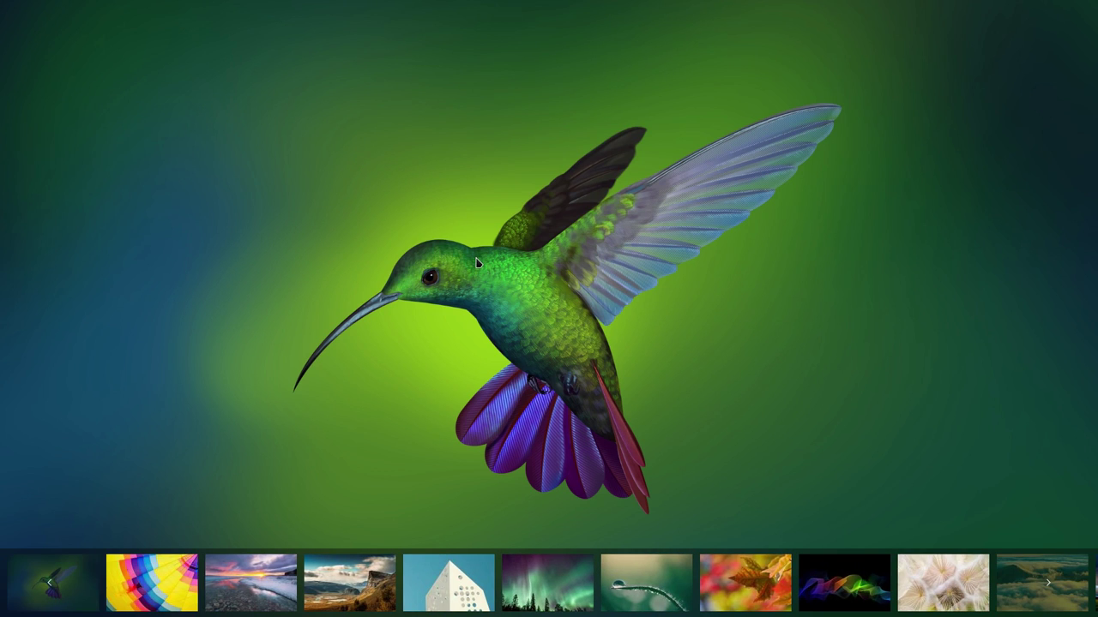
click(364, 188)
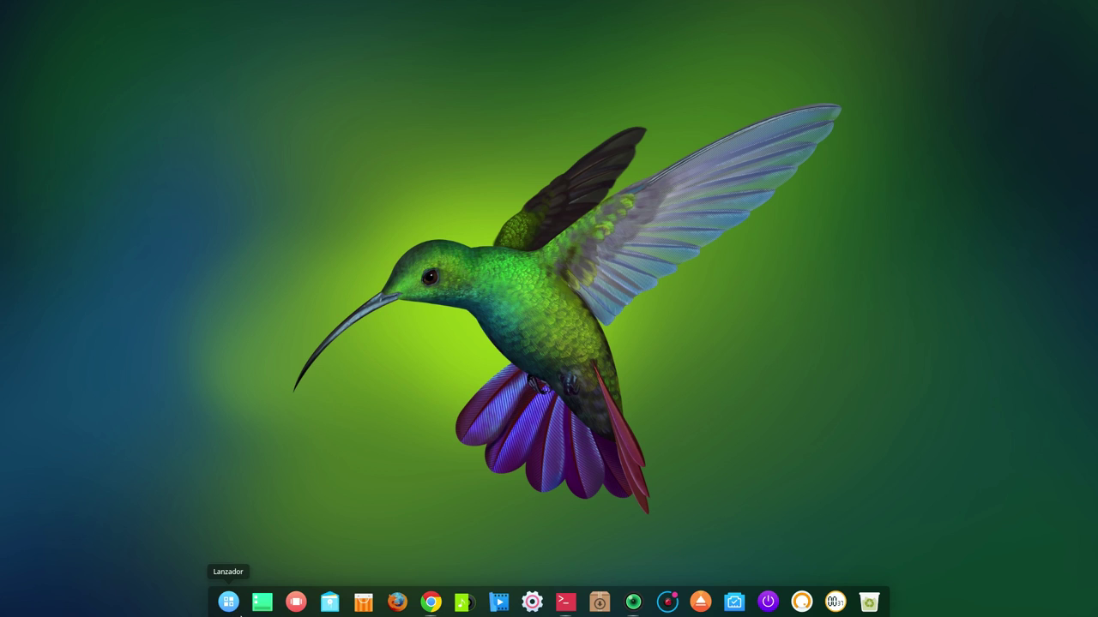
- Look at the dock's mode options and switch the dock to Modo eficiente
right_click(244, 607)
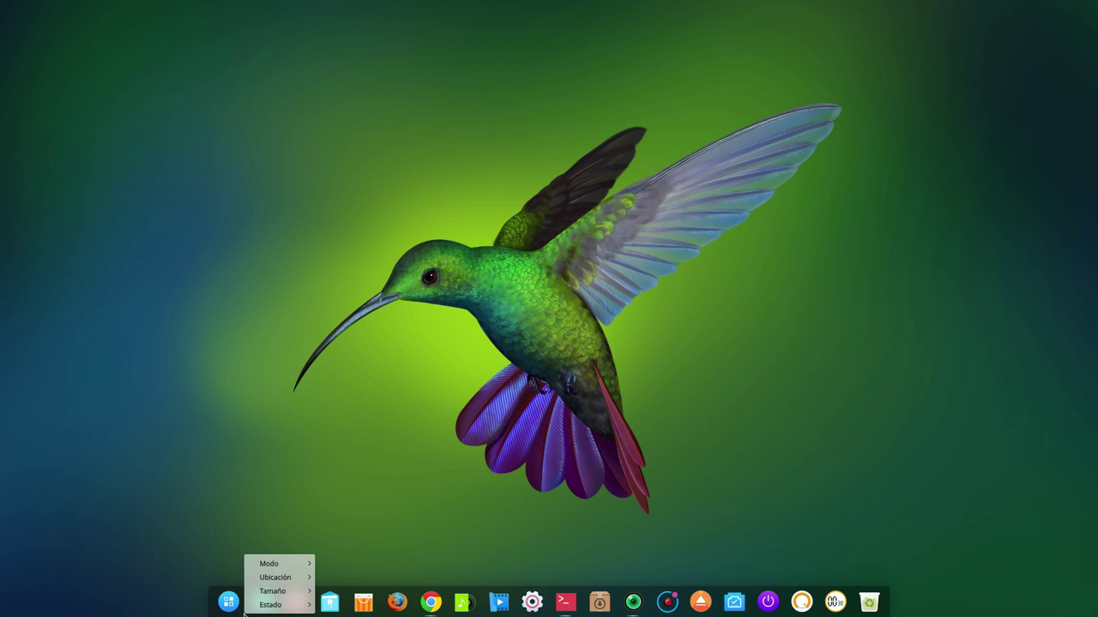
mouse_move(274, 568)
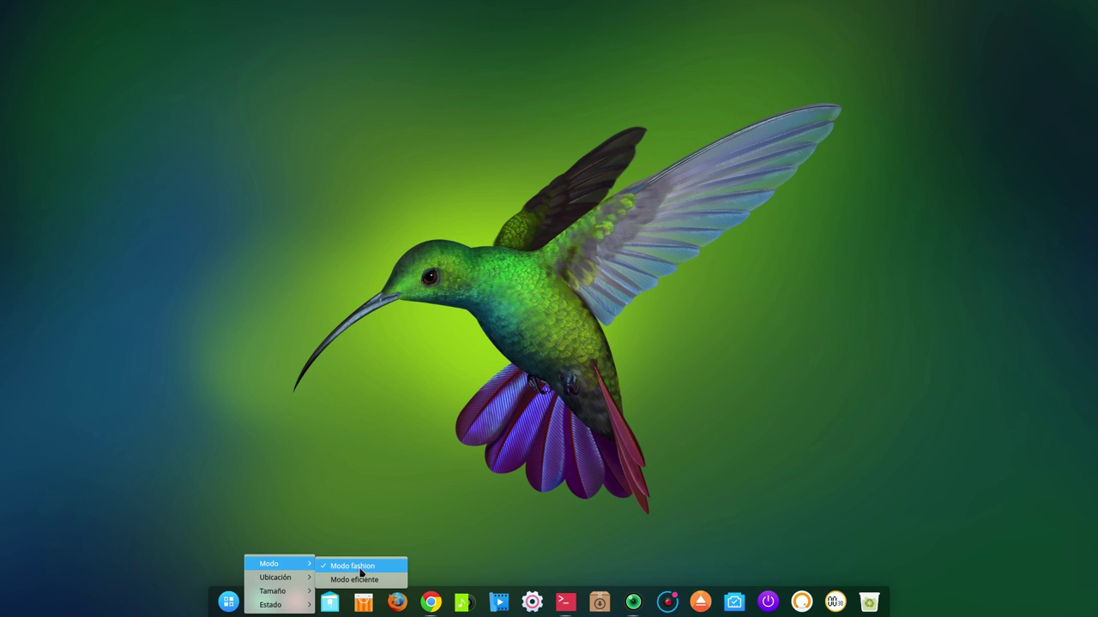
click(840, 541)
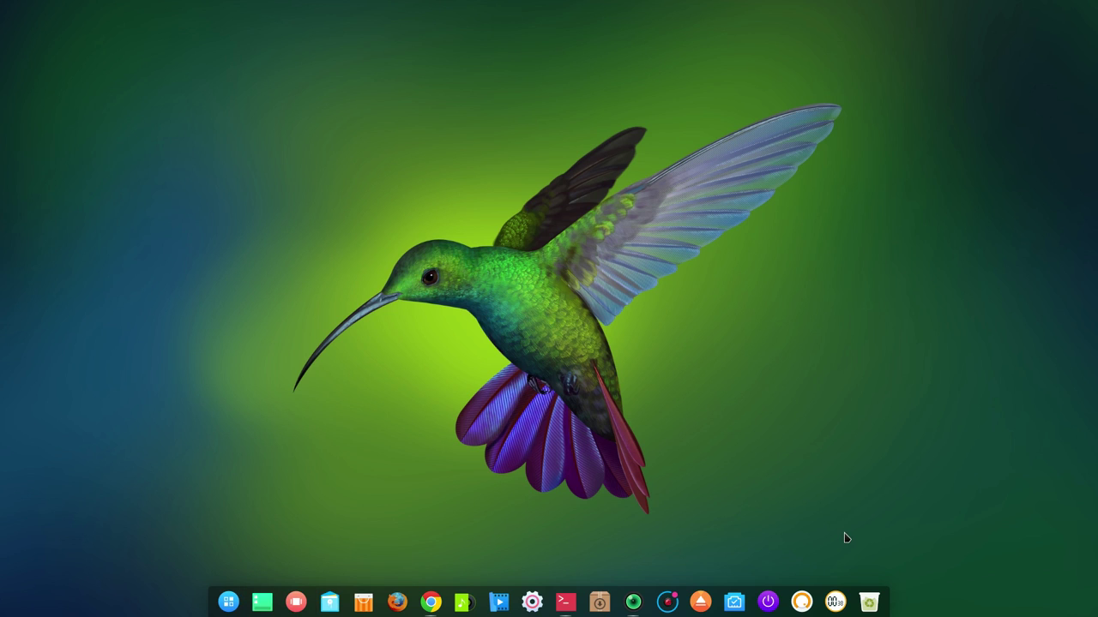
right_click(249, 602)
mouse_move(305, 546)
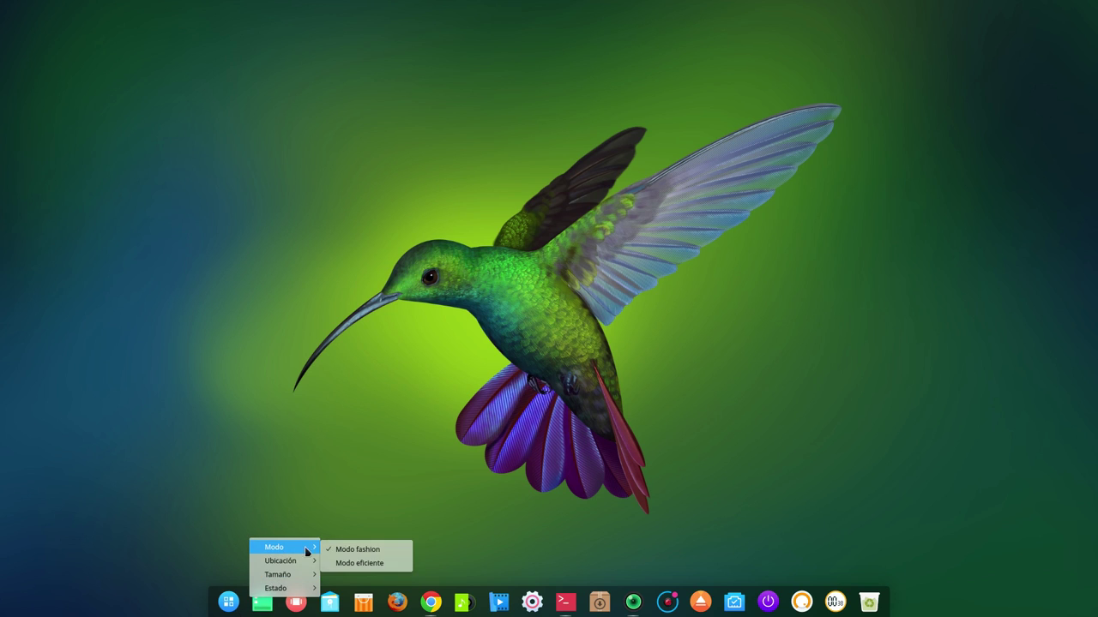
click(378, 563)
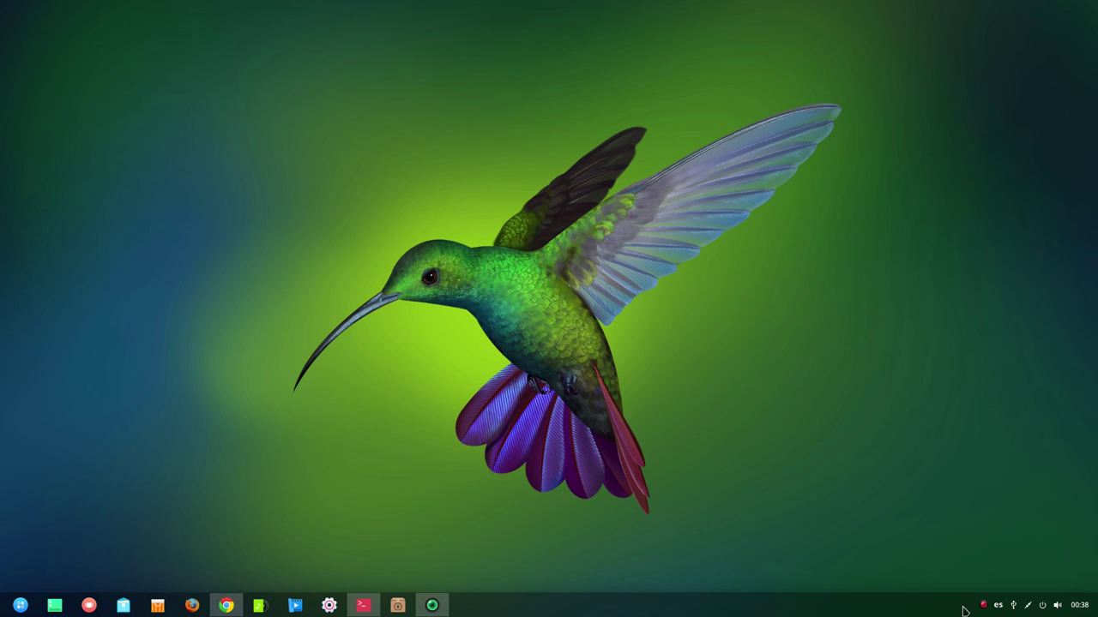
- Check the device and application volume controls, and view the calendar from the tray clock before closing it
mouse_move(1080, 610)
click(1060, 609)
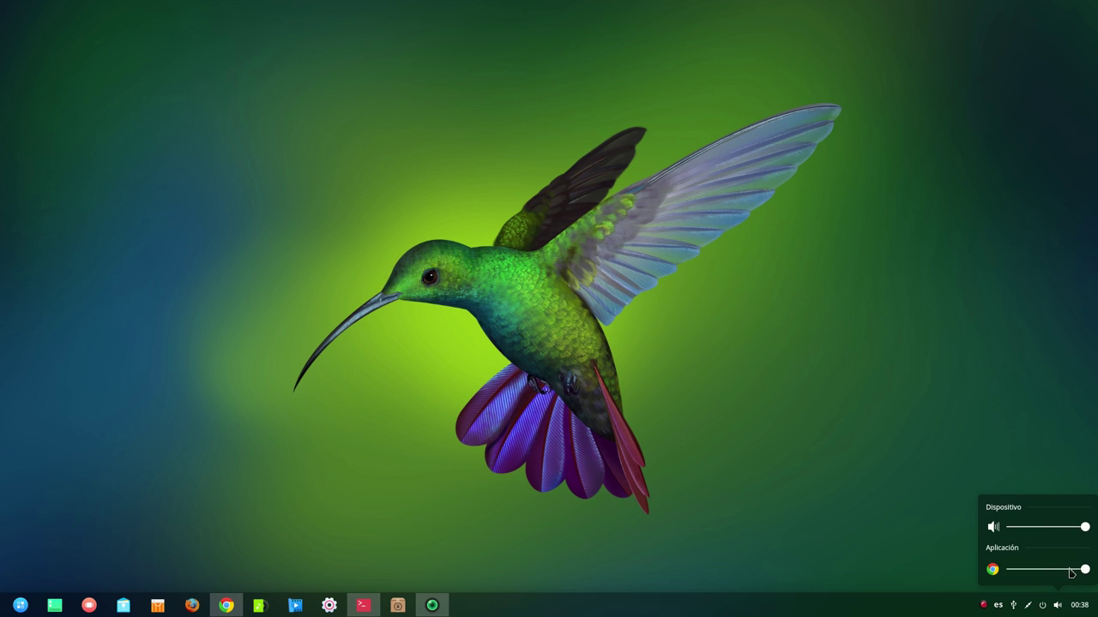
click(869, 494)
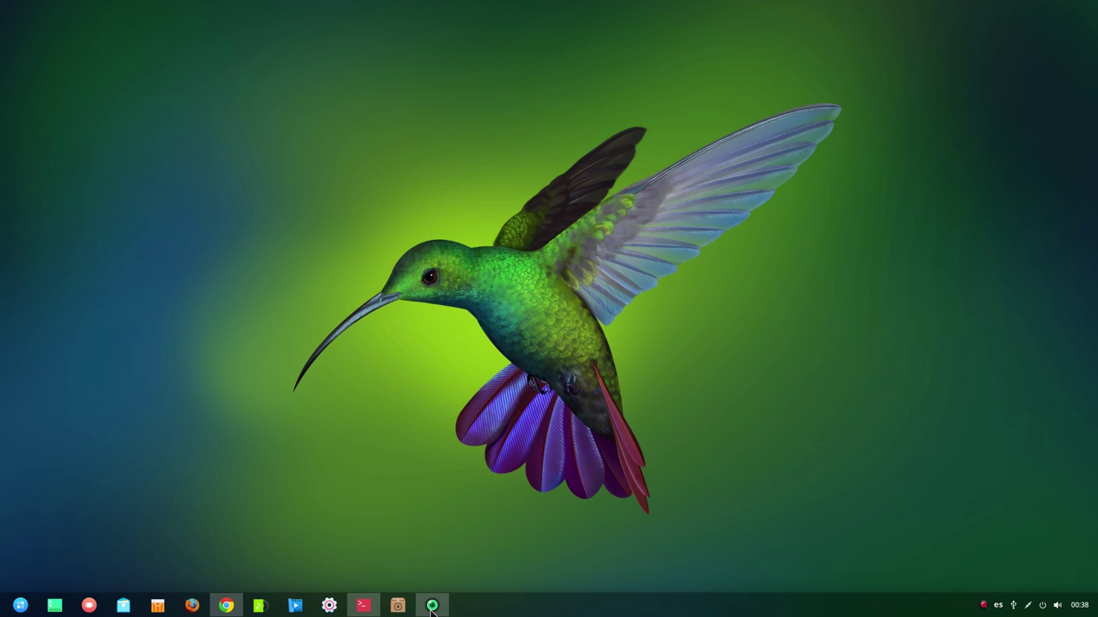
mouse_move(432, 605)
click(1080, 607)
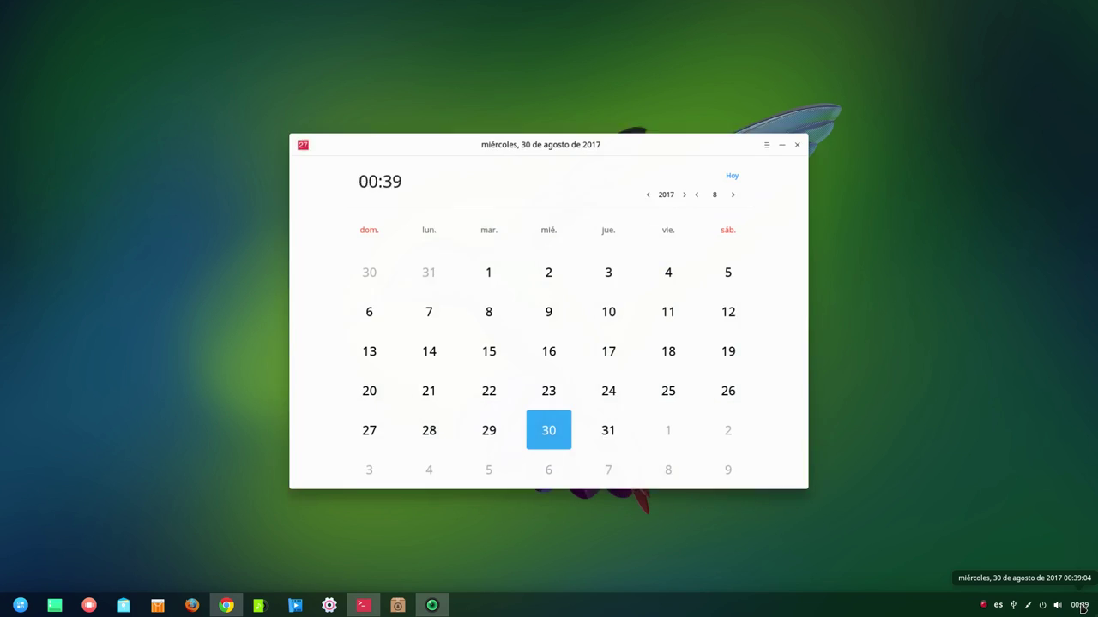
click(800, 141)
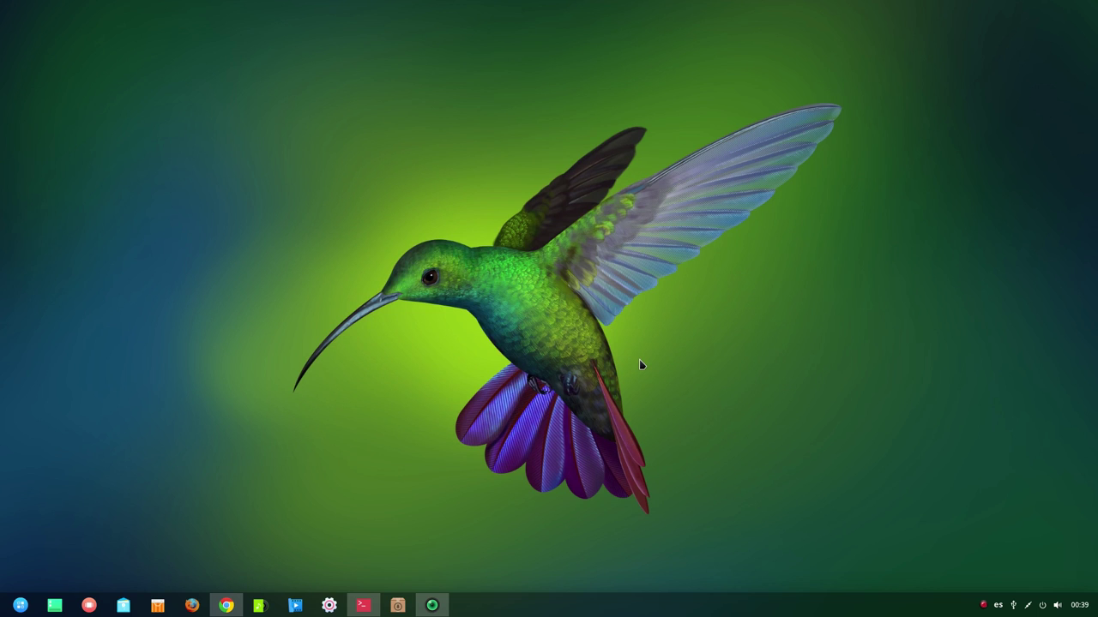
- Switch to Google Chrome, play track 03 "Centre (Quasar II)" from Ascending Souls and minimize the browser
click(226, 606)
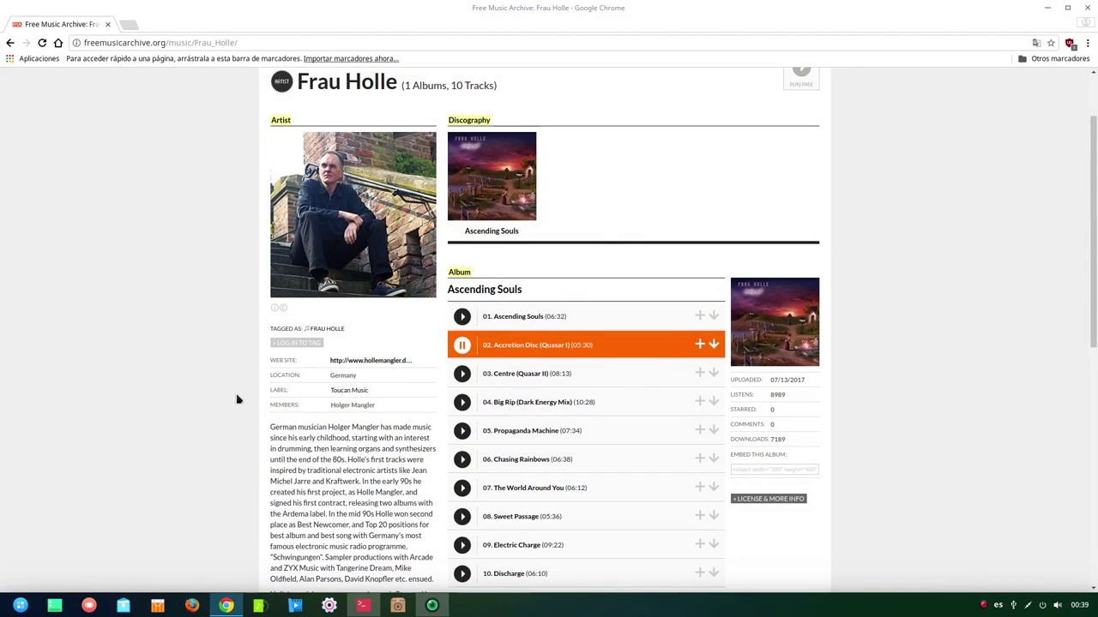
click(463, 386)
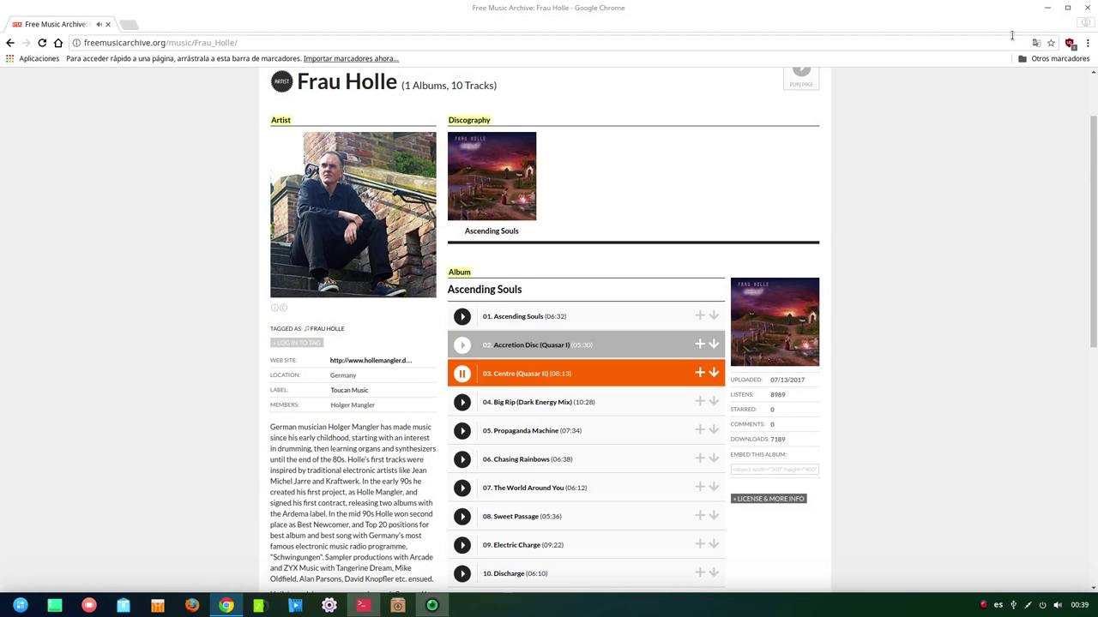
click(1046, 7)
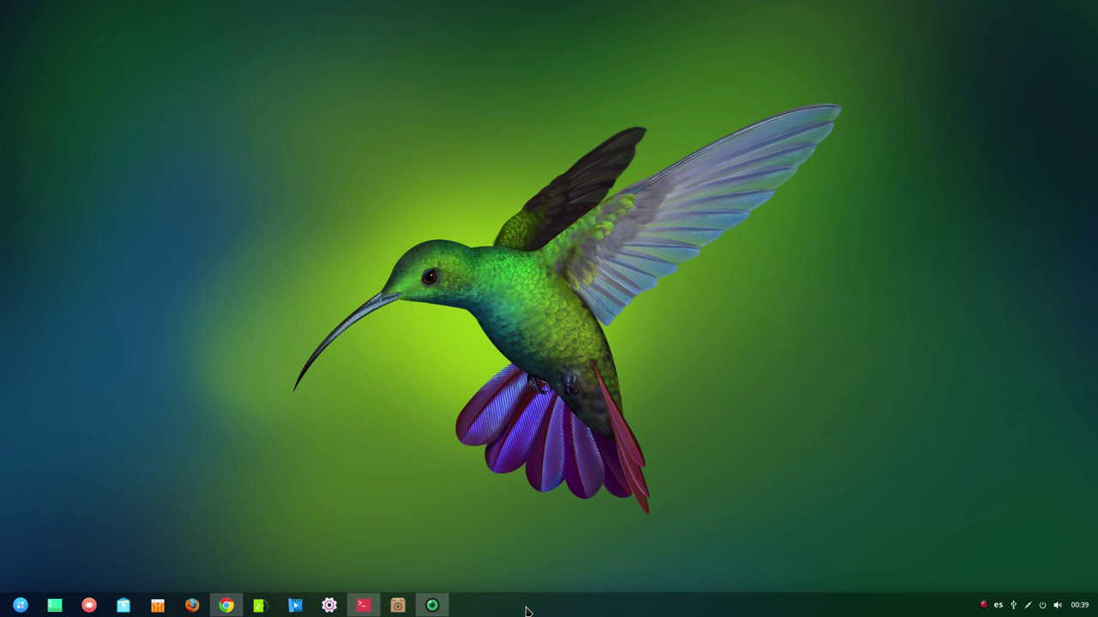
- Move the dock to the Arriba location and return it to Inferior
right_click(559, 612)
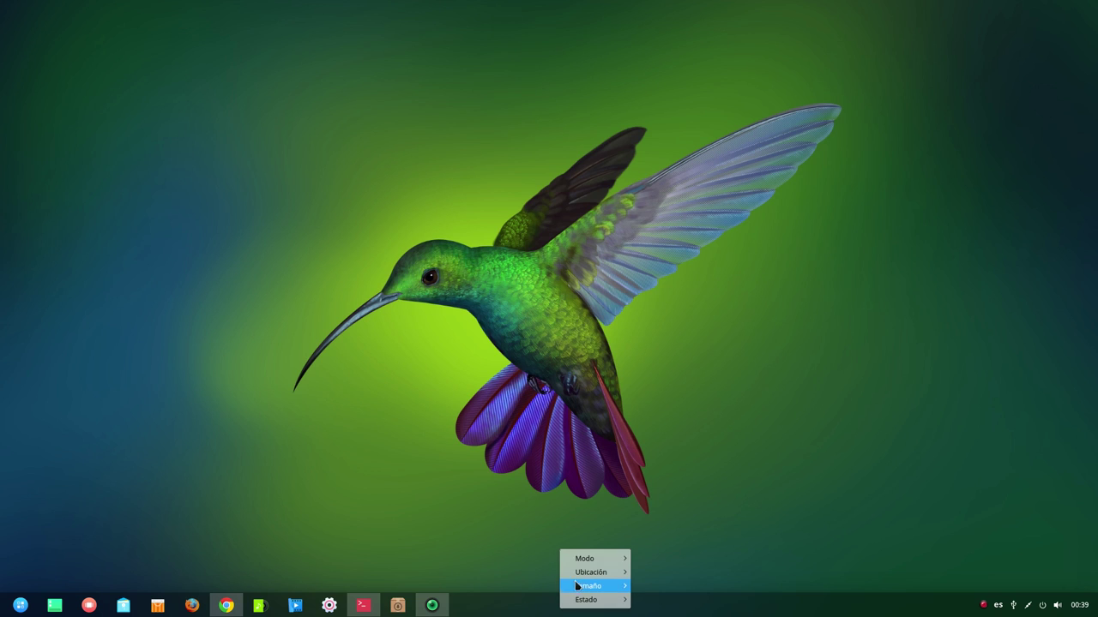
mouse_move(584, 562)
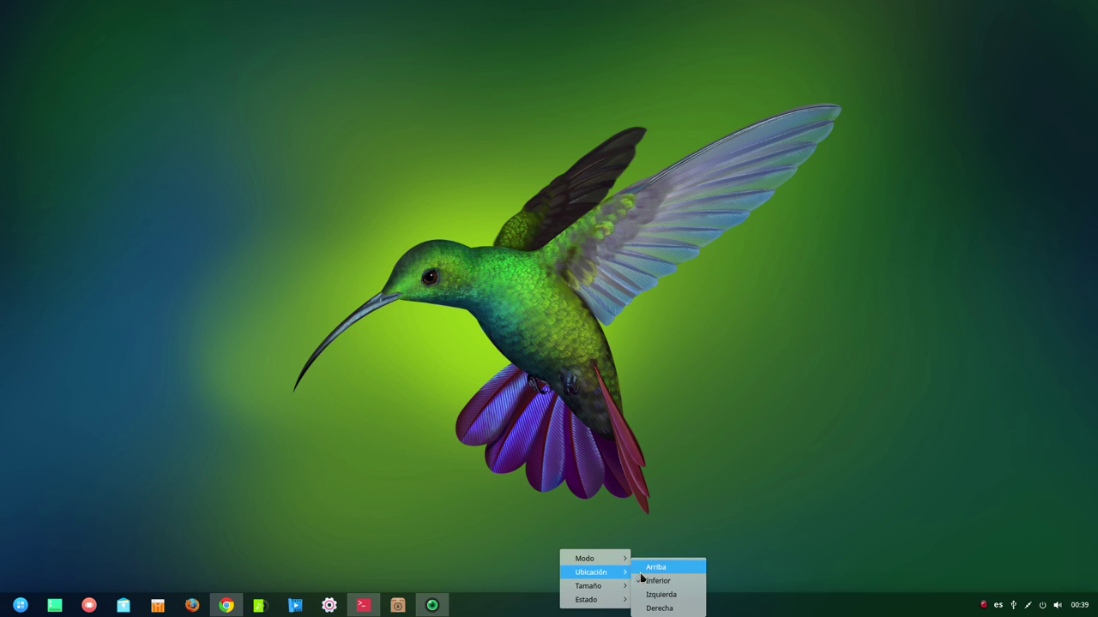
click(654, 567)
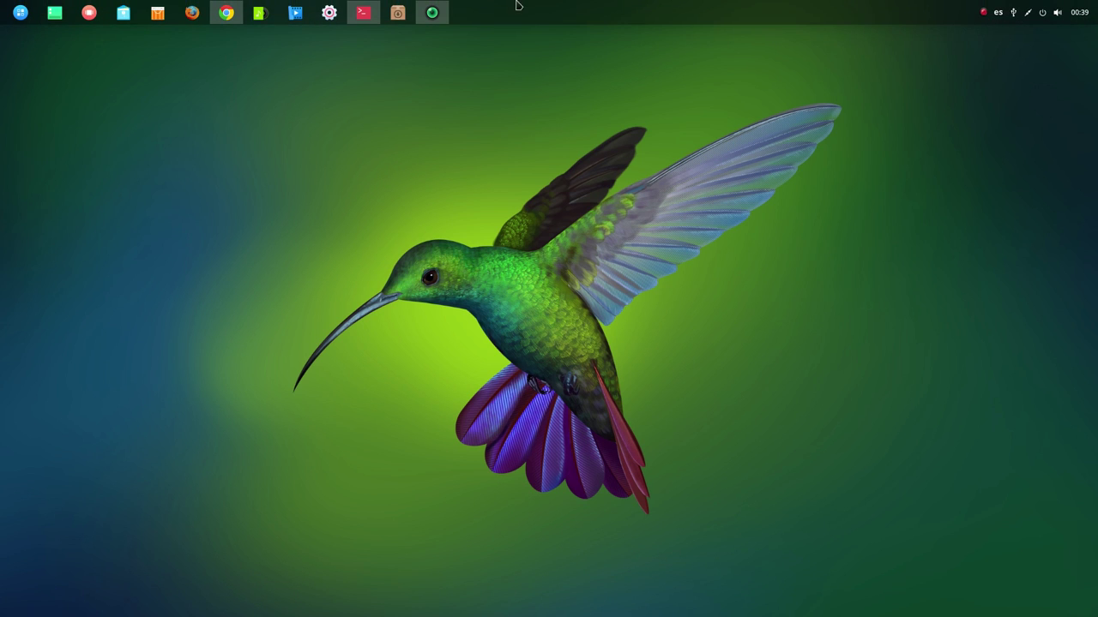
right_click(565, 10)
mouse_move(590, 36)
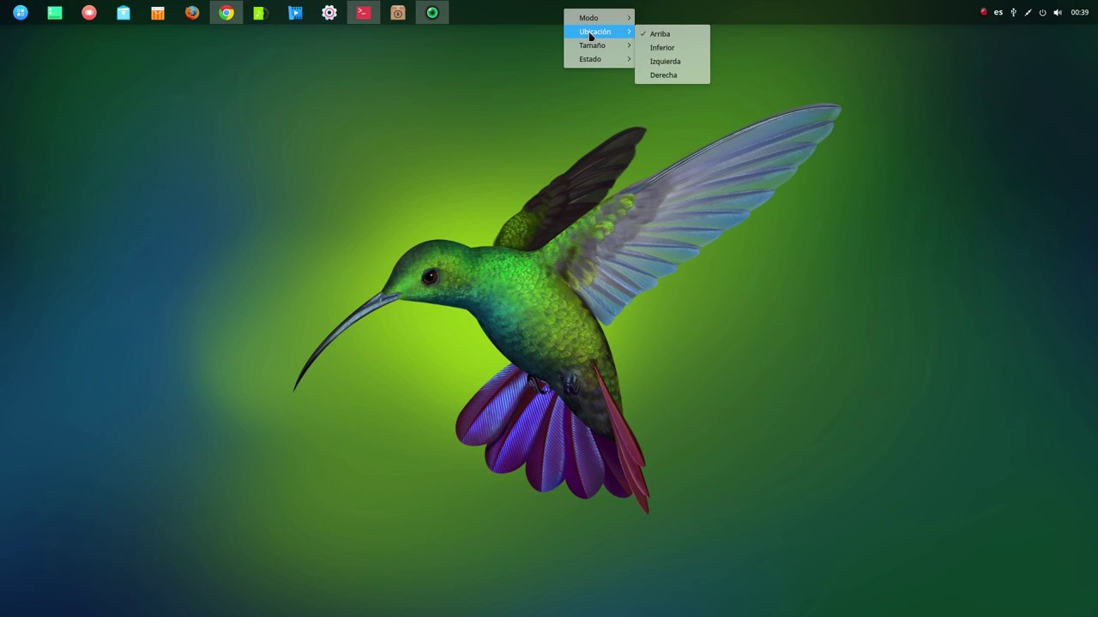
click(657, 47)
- Set the dock location to Izquierda, and open and dismiss the launcher there
right_click(567, 605)
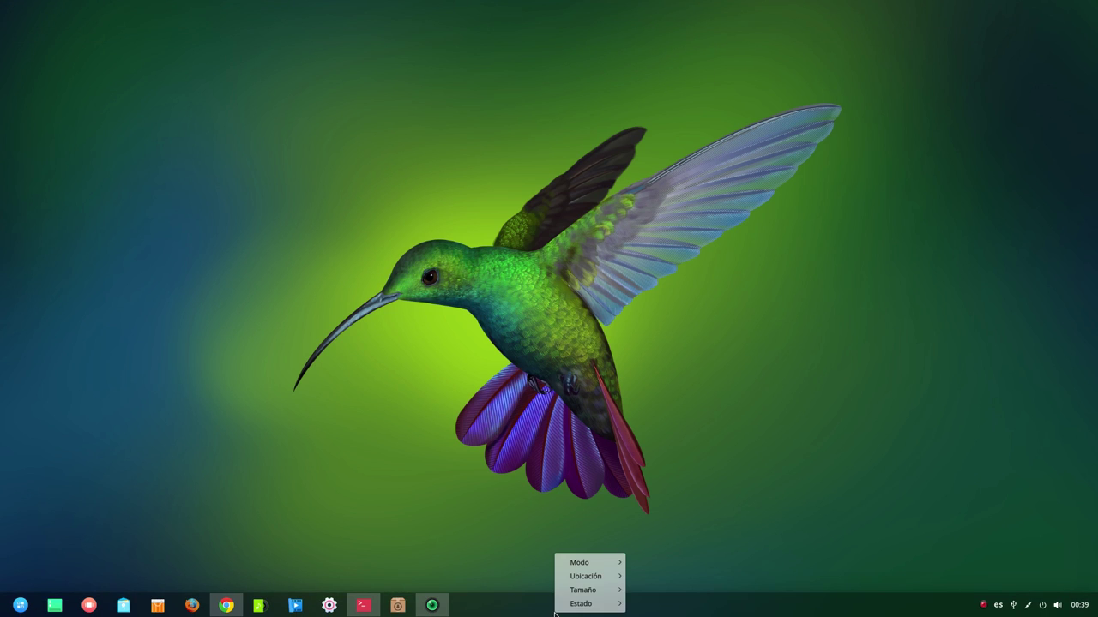
mouse_move(588, 577)
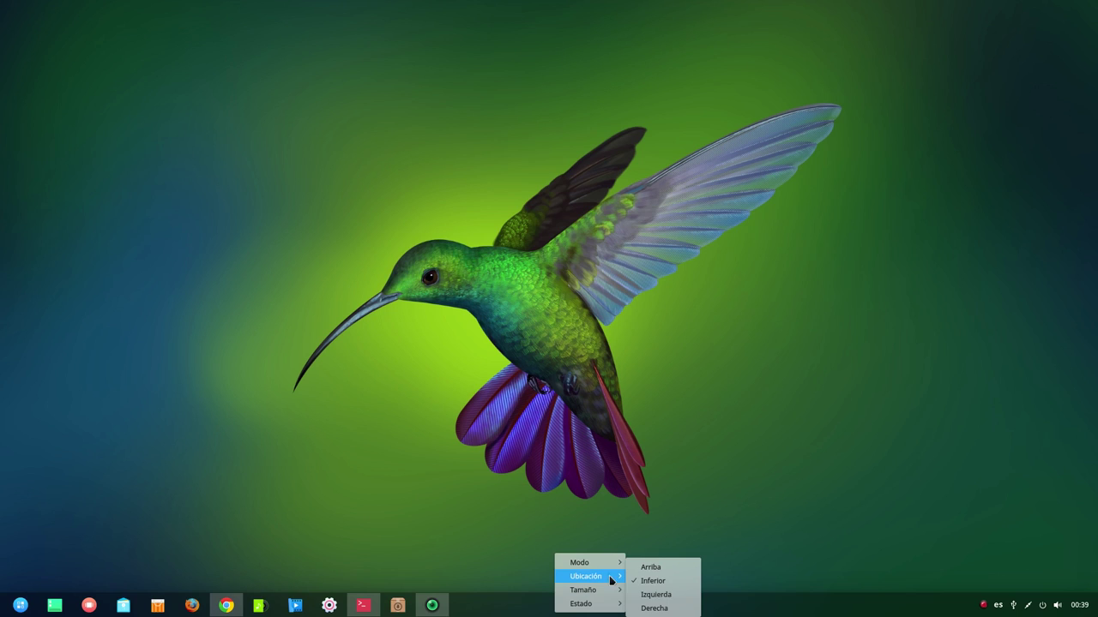
click(653, 595)
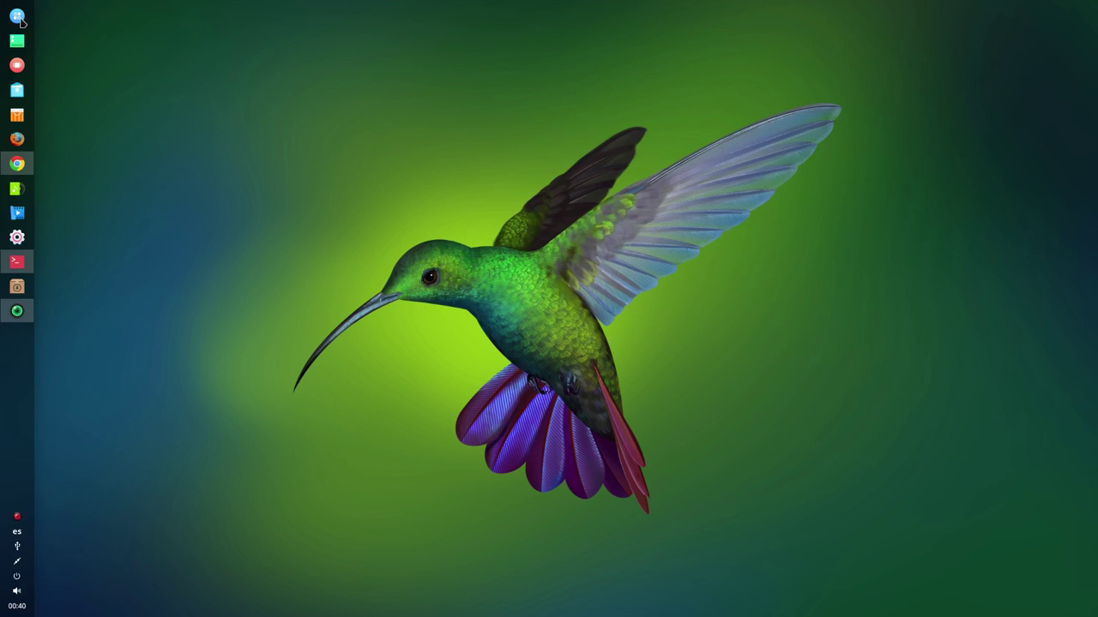
click(17, 16)
click(120, 62)
- Set the dock location to Derecha and move it back to Inferior
right_click(18, 384)
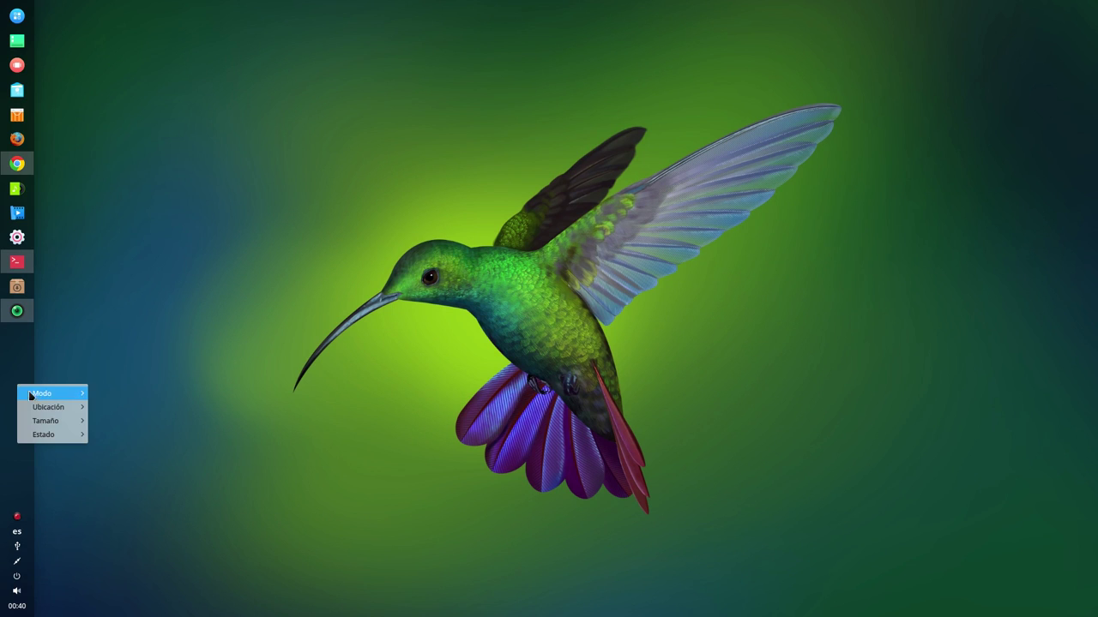
mouse_move(48, 412)
click(125, 451)
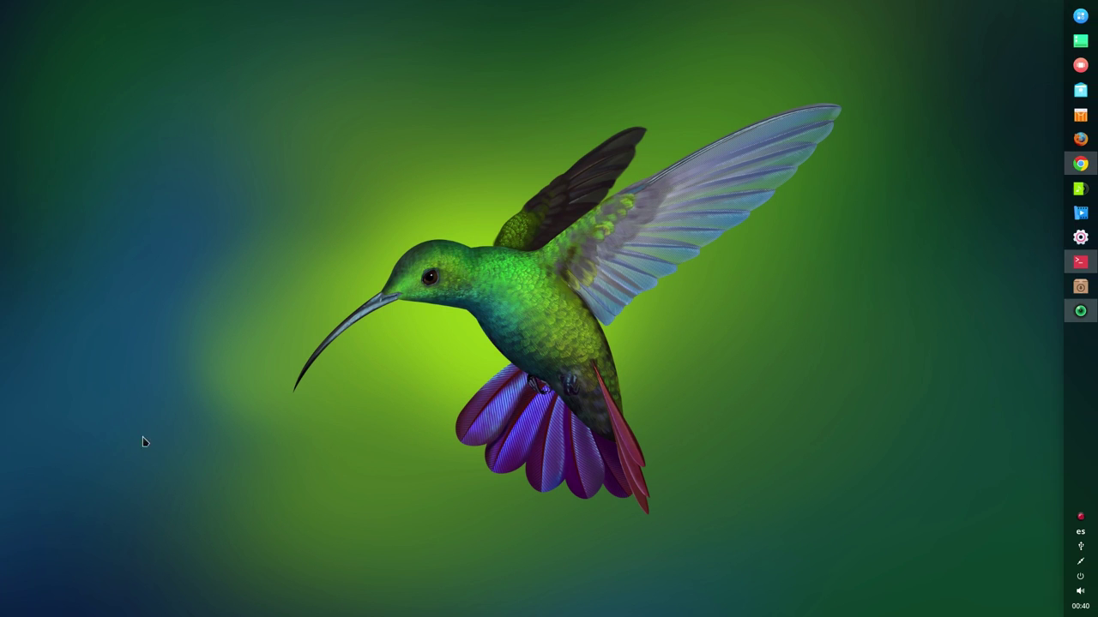
right_click(1081, 427)
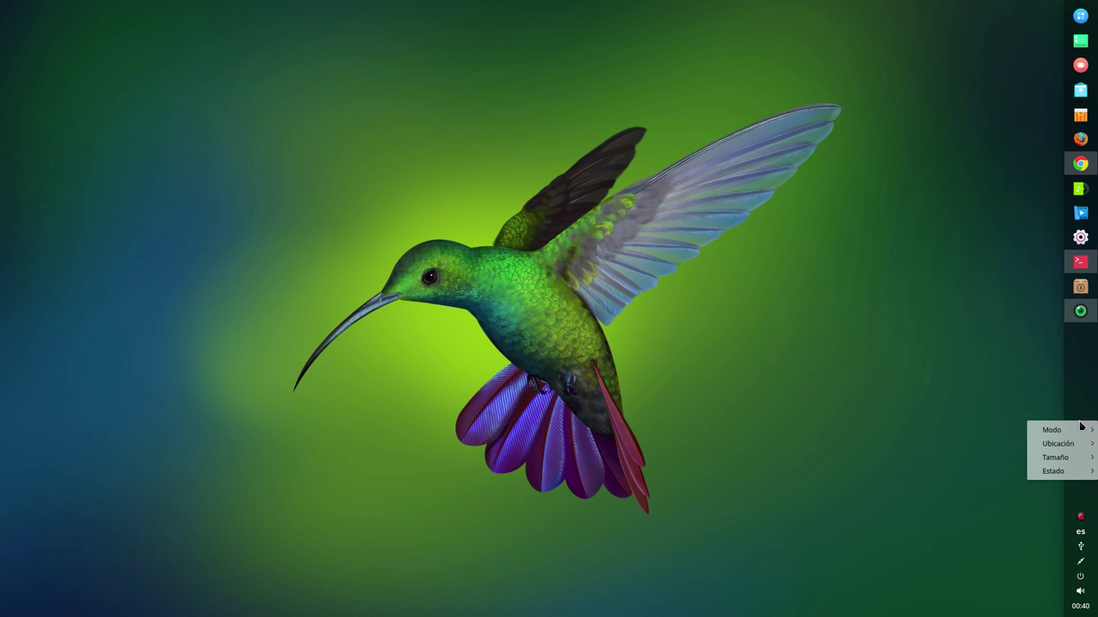
mouse_move(1060, 444)
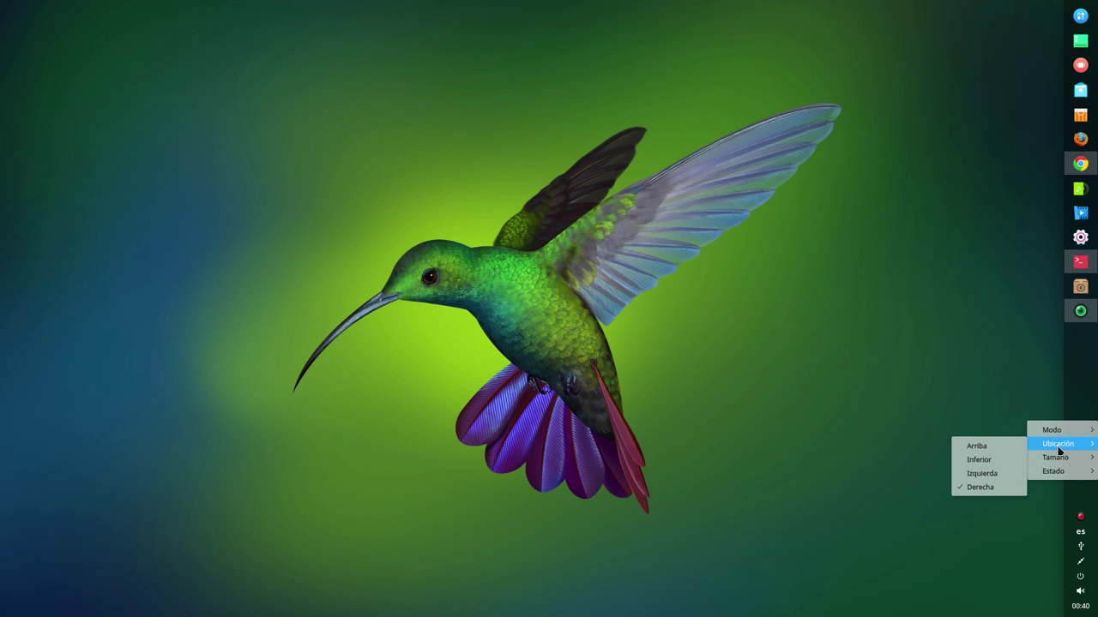
click(988, 469)
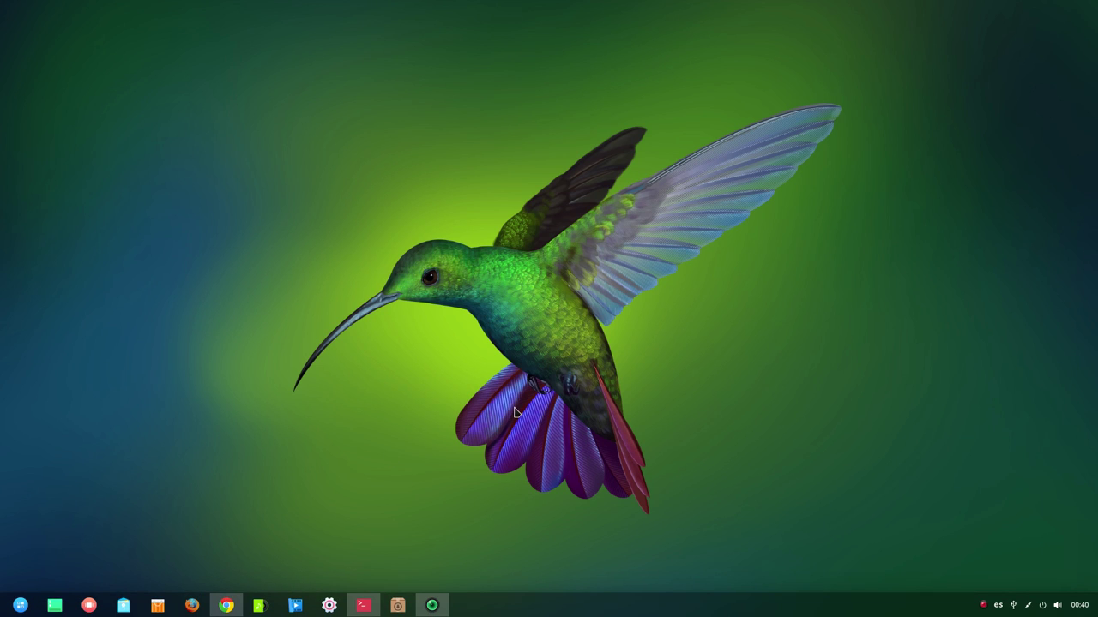
- Set the dock size to Grande and switch the dock to Modo fashion
right_click(555, 606)
mouse_move(578, 586)
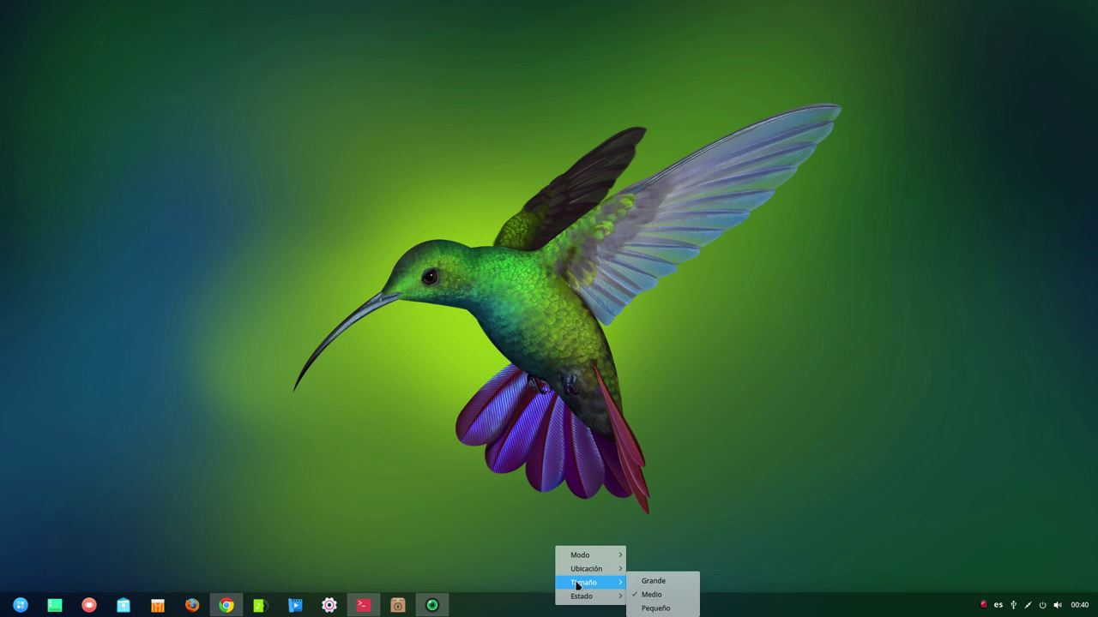
click(691, 583)
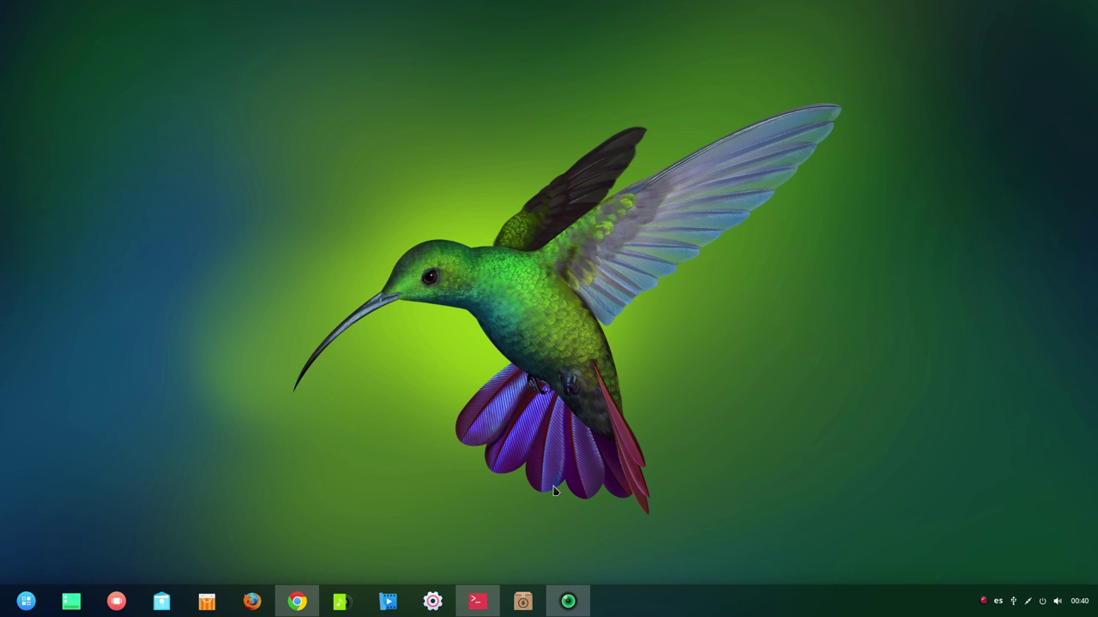
right_click(662, 598)
mouse_move(686, 546)
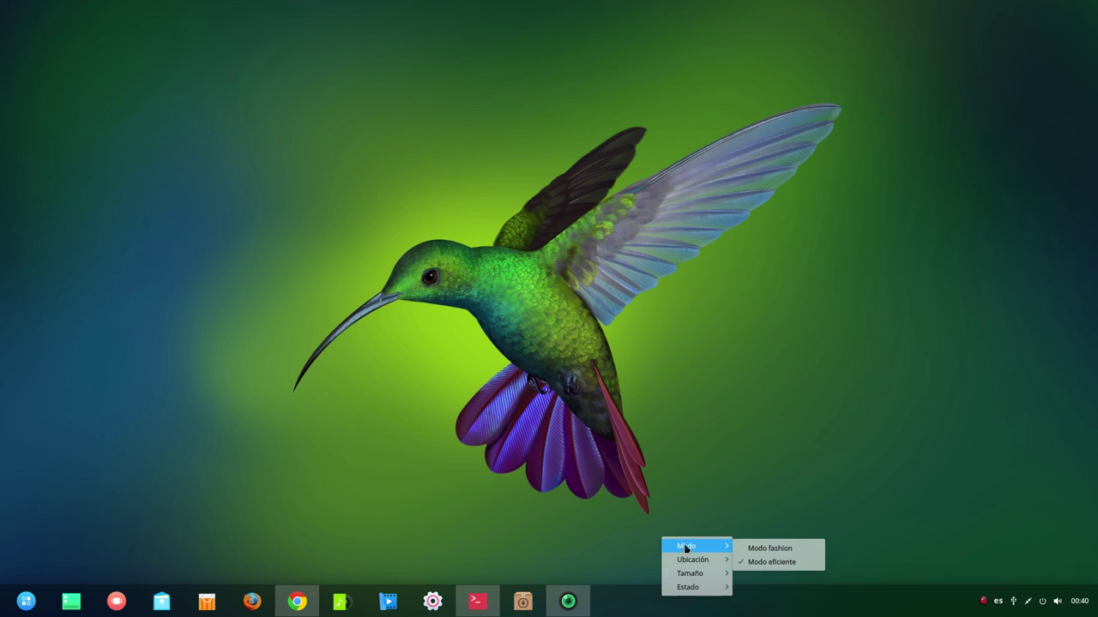
click(756, 549)
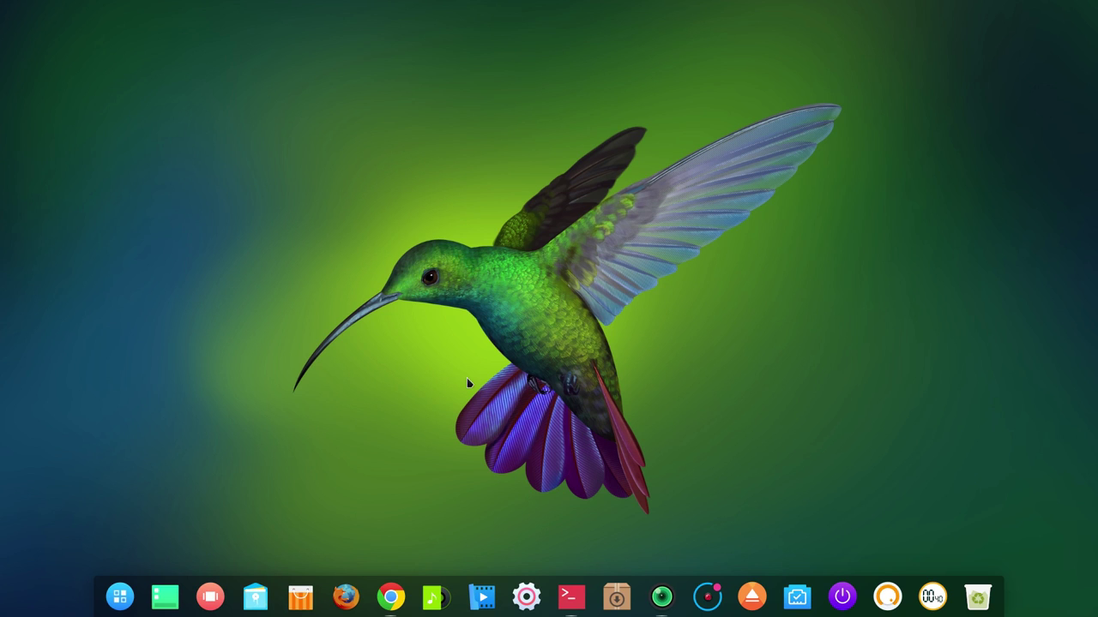
- Switch the enlarged dock back to Modo eficiente
right_click(651, 590)
click(1043, 586)
right_click(954, 597)
mouse_move(978, 567)
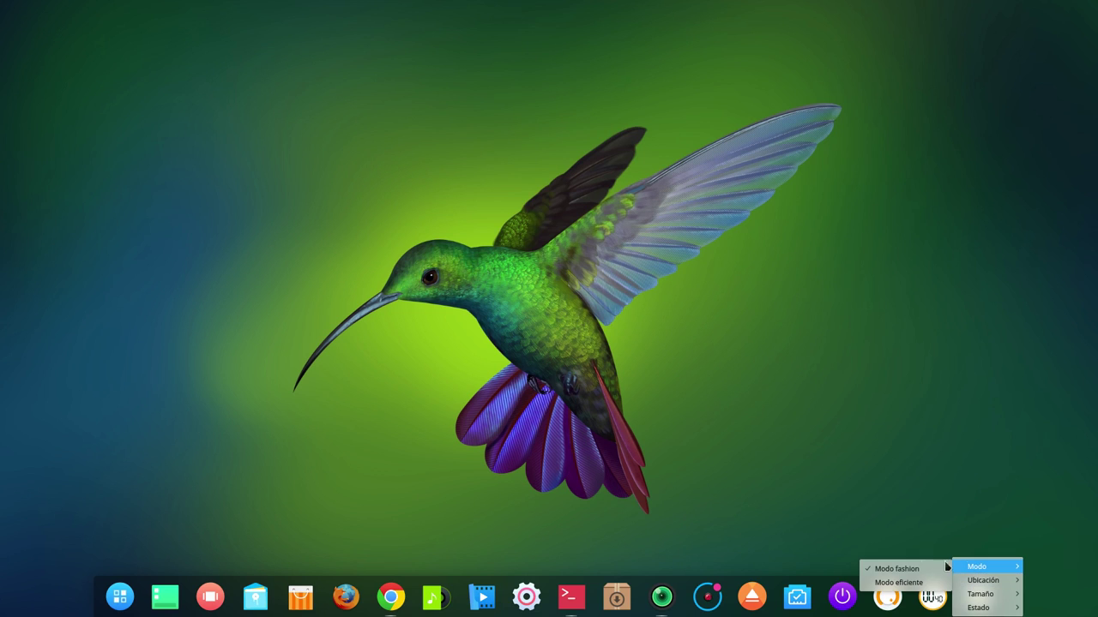
click(906, 582)
- Try the dock at Medio size and reduce it further to Pequeño
right_click(688, 607)
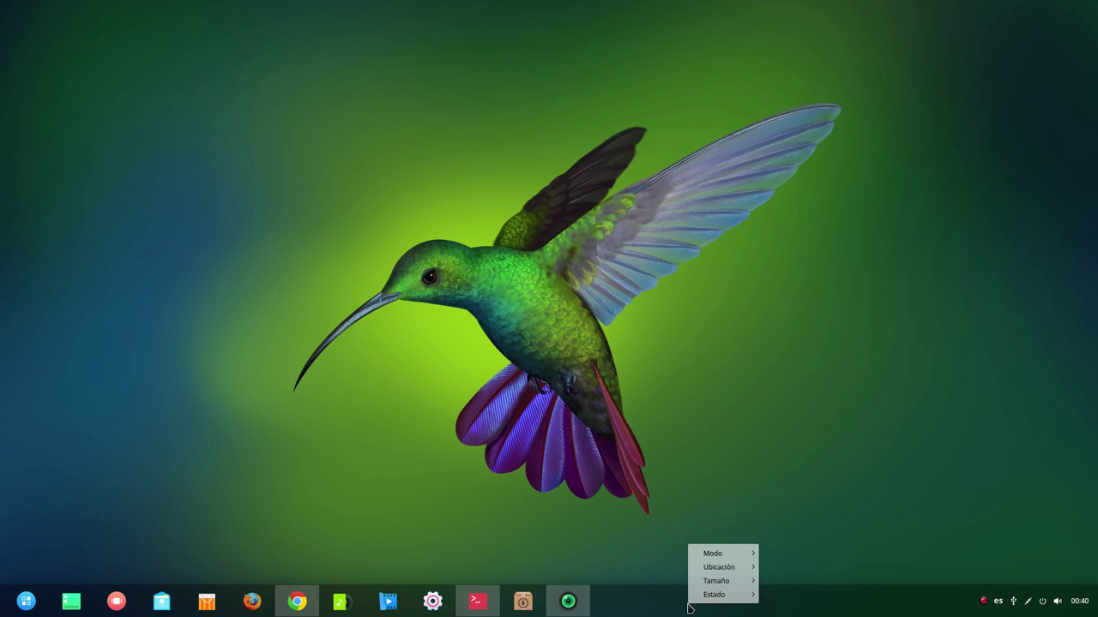
mouse_move(716, 581)
click(779, 593)
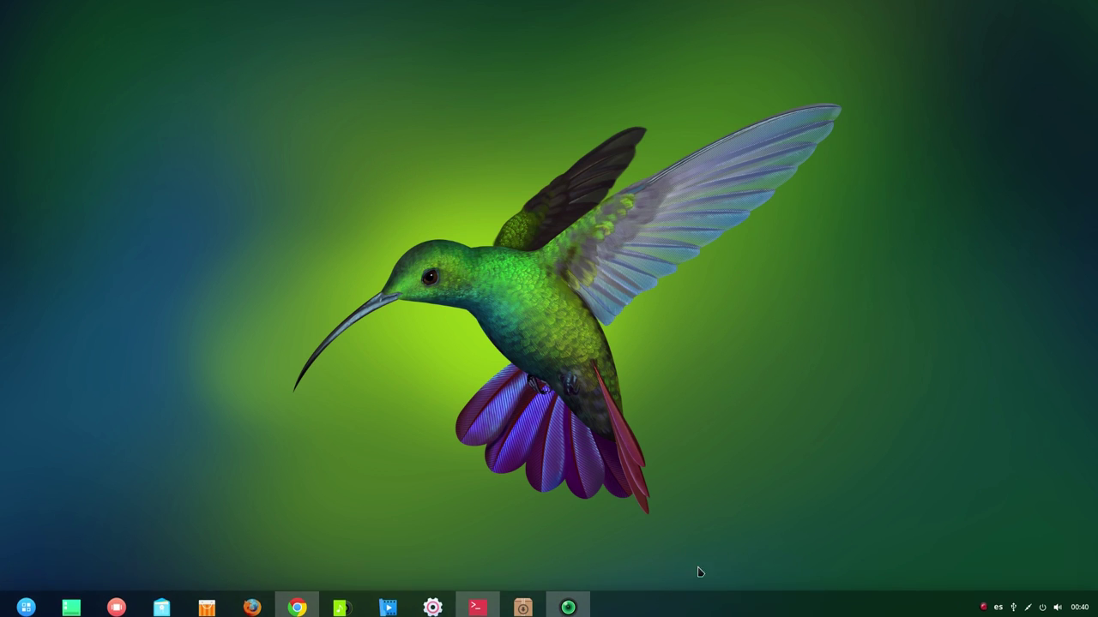
right_click(604, 608)
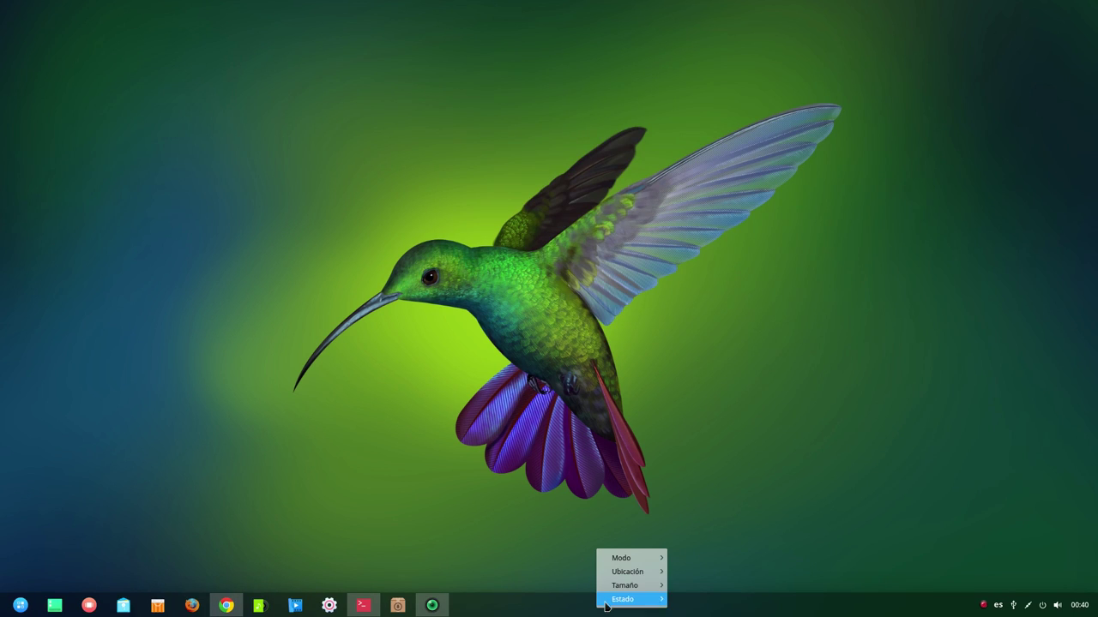
mouse_move(621, 586)
click(722, 608)
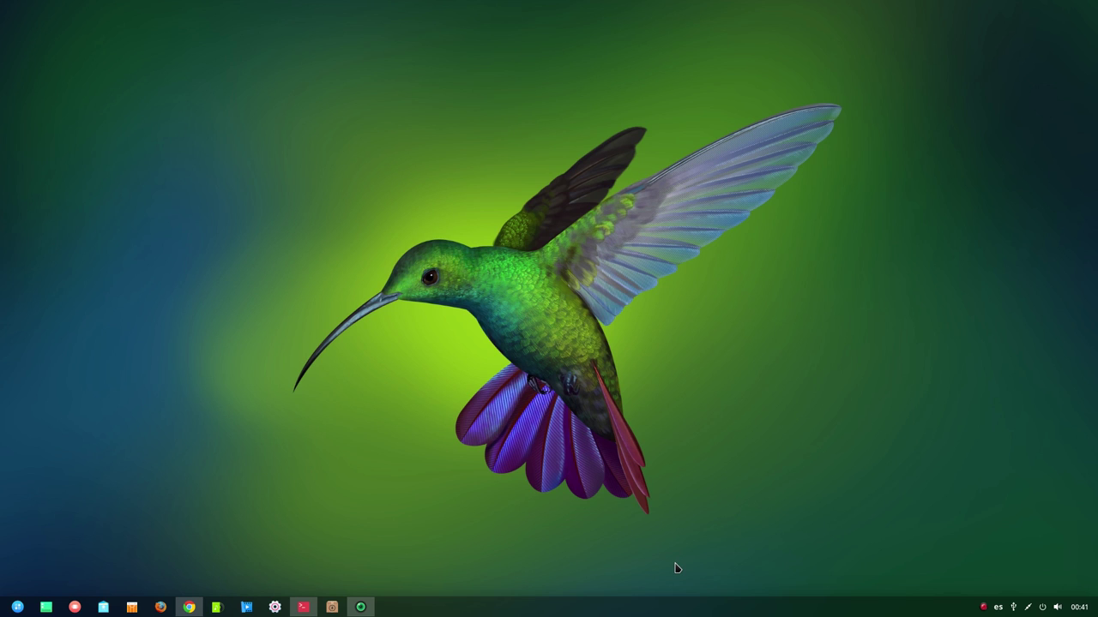
- Switch the small dock to Modo fashion
right_click(536, 609)
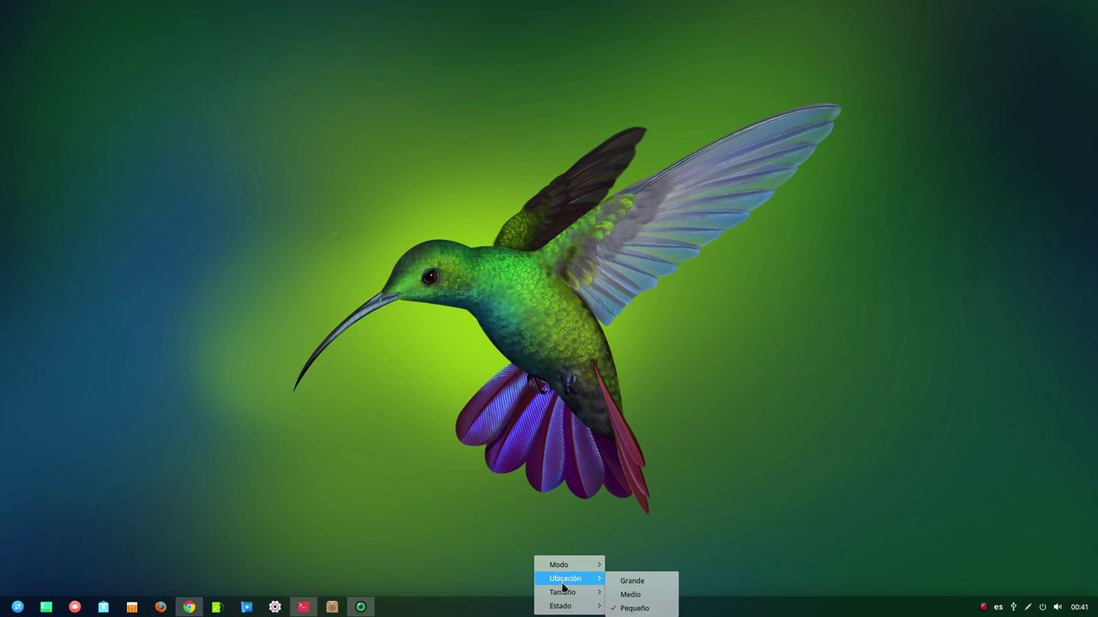
mouse_move(562, 566)
click(632, 566)
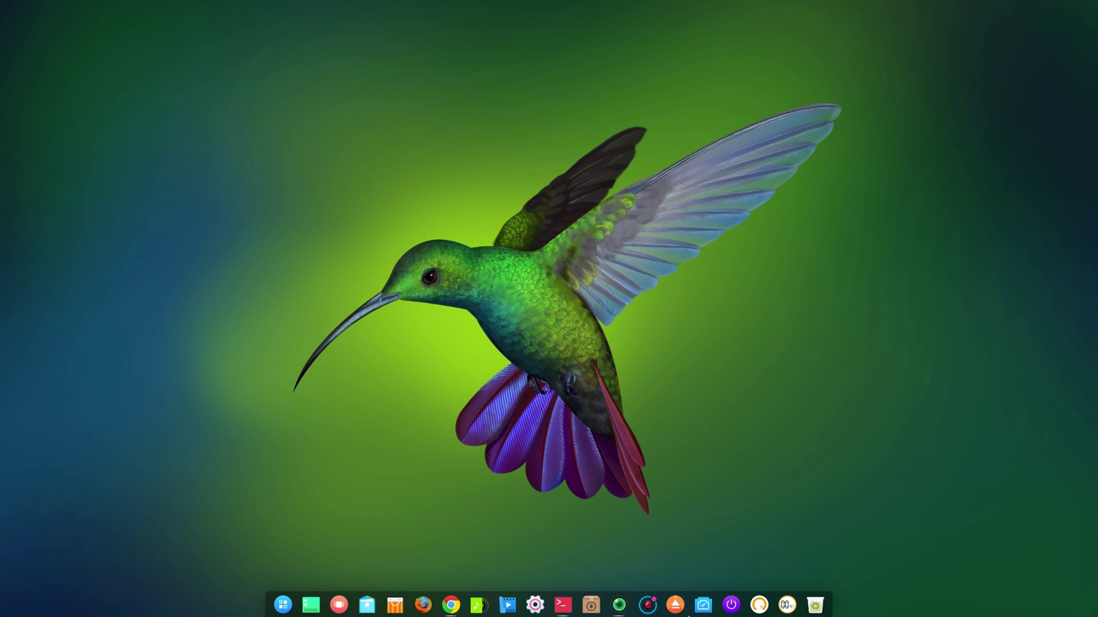
- Switch the dock to Modo eficiente, set its state to Mantener oculto and reveal the hidden dock
right_click(689, 612)
mouse_move(717, 568)
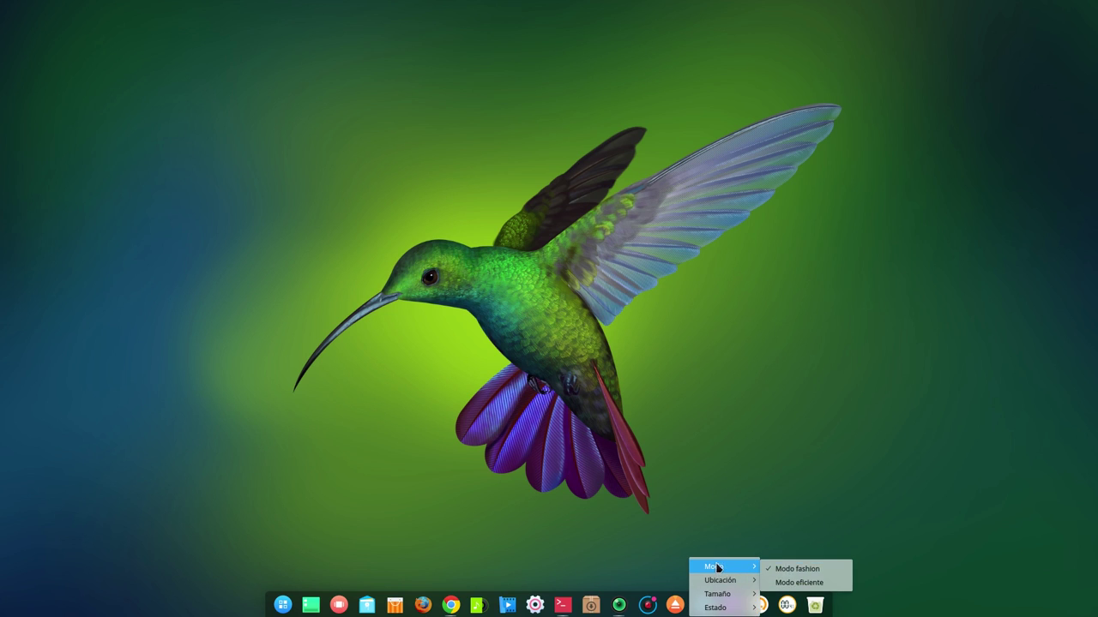
click(801, 583)
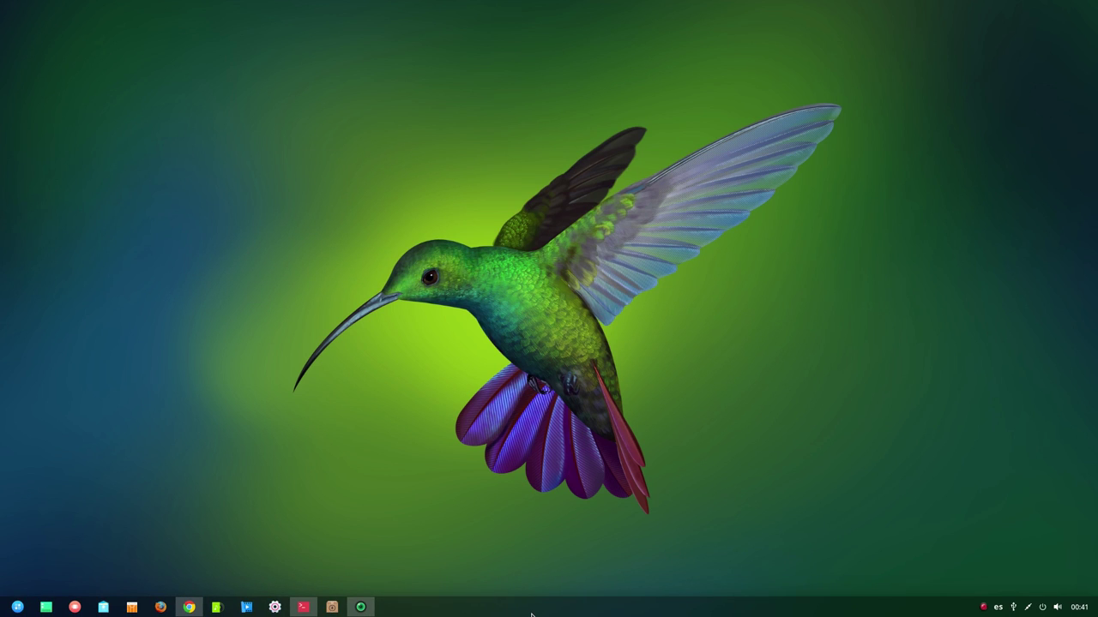
right_click(532, 614)
mouse_move(543, 606)
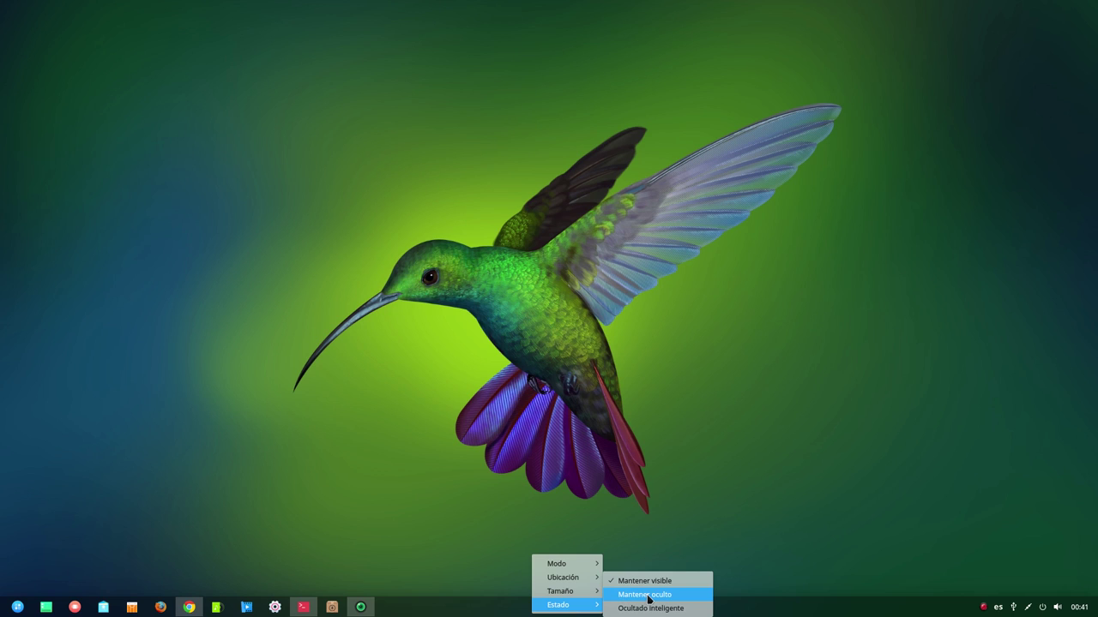
click(649, 598)
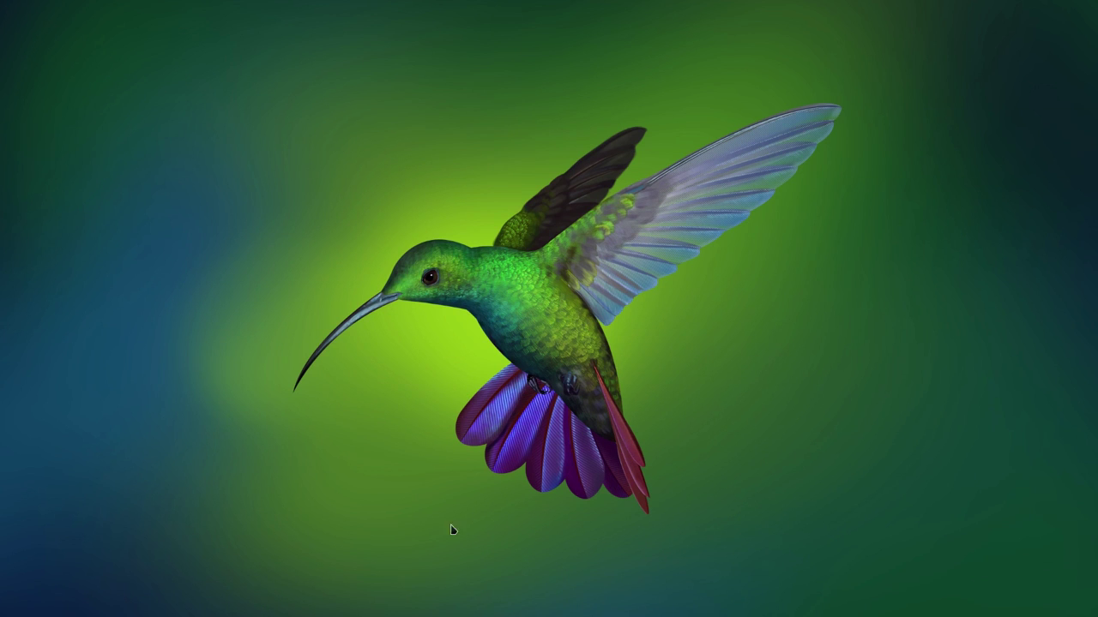
mouse_move(454, 614)
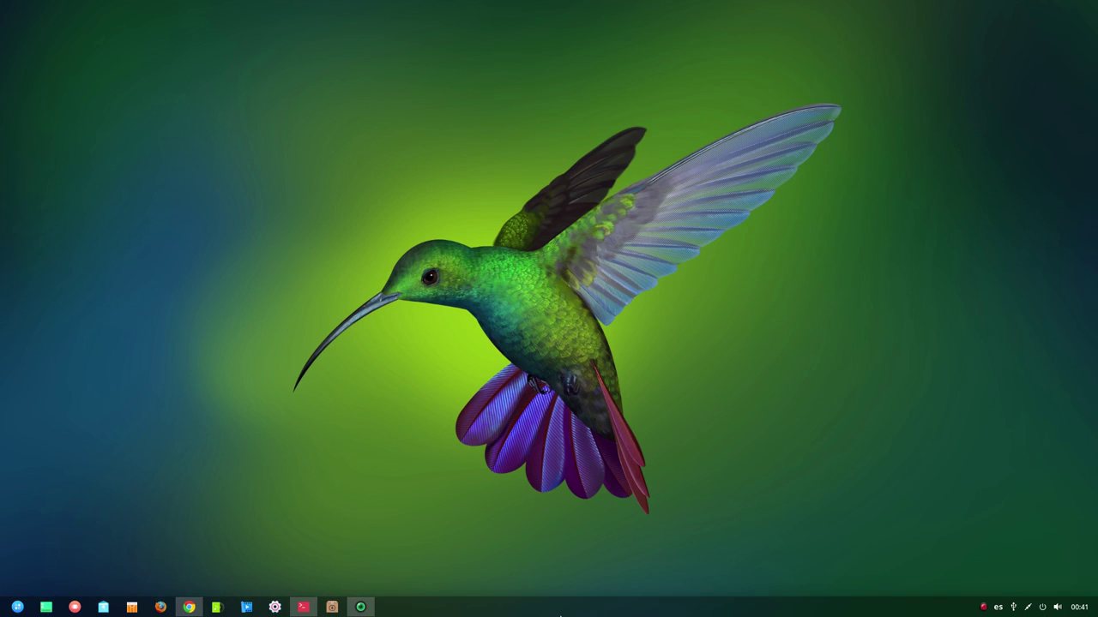
- Set the dock's state to Ocultado inteligente and test it by moving the terminal window down and back up before minimizing it
right_click(562, 612)
click(663, 609)
click(303, 607)
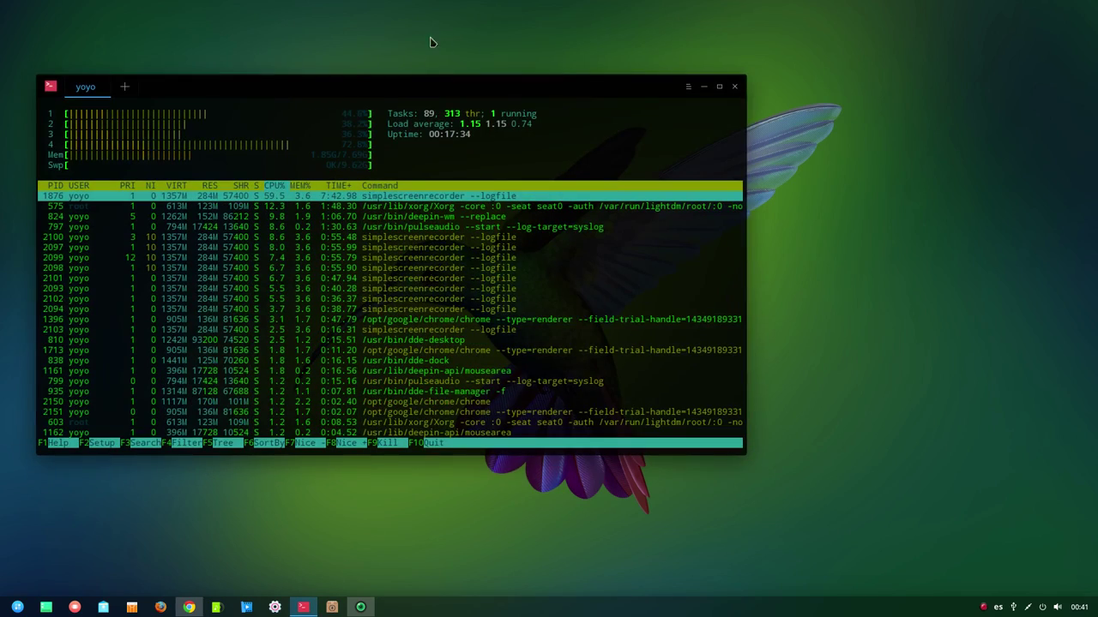
drag(355, 81, 495, 265)
drag(495, 290, 498, 155)
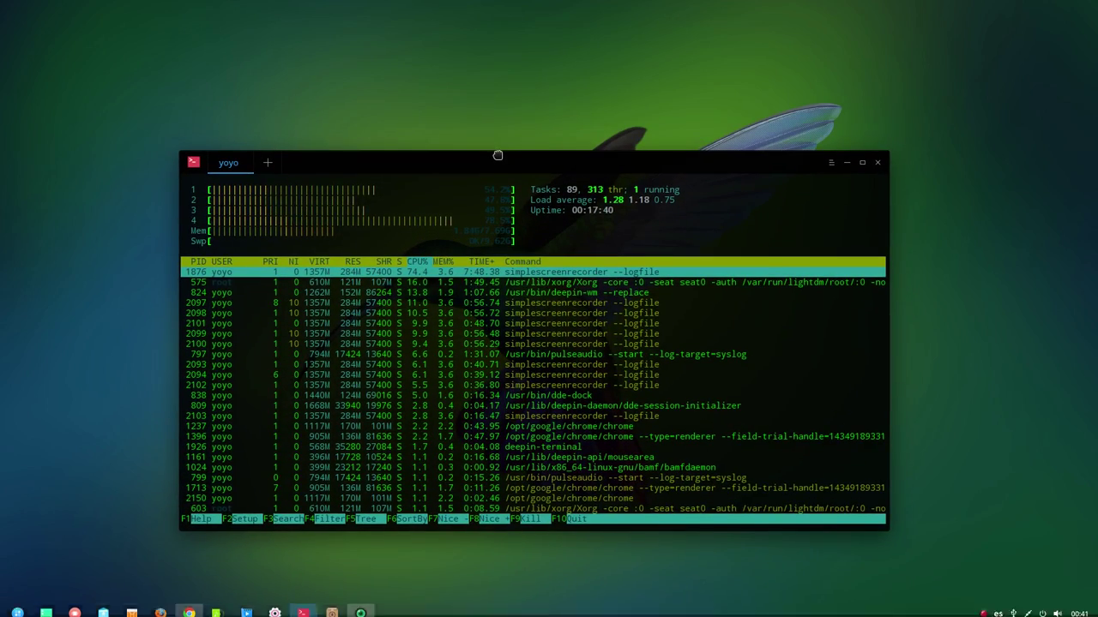
click(848, 163)
- Set the dock's state back to Mantener visible and change its location to Izquierda
right_click(480, 615)
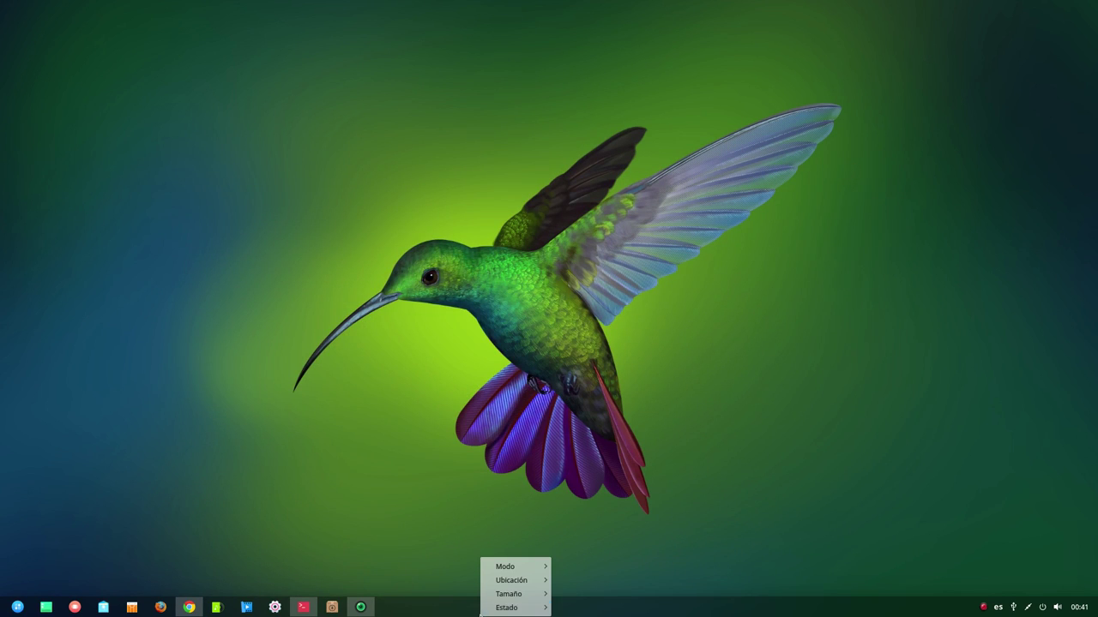
mouse_move(497, 608)
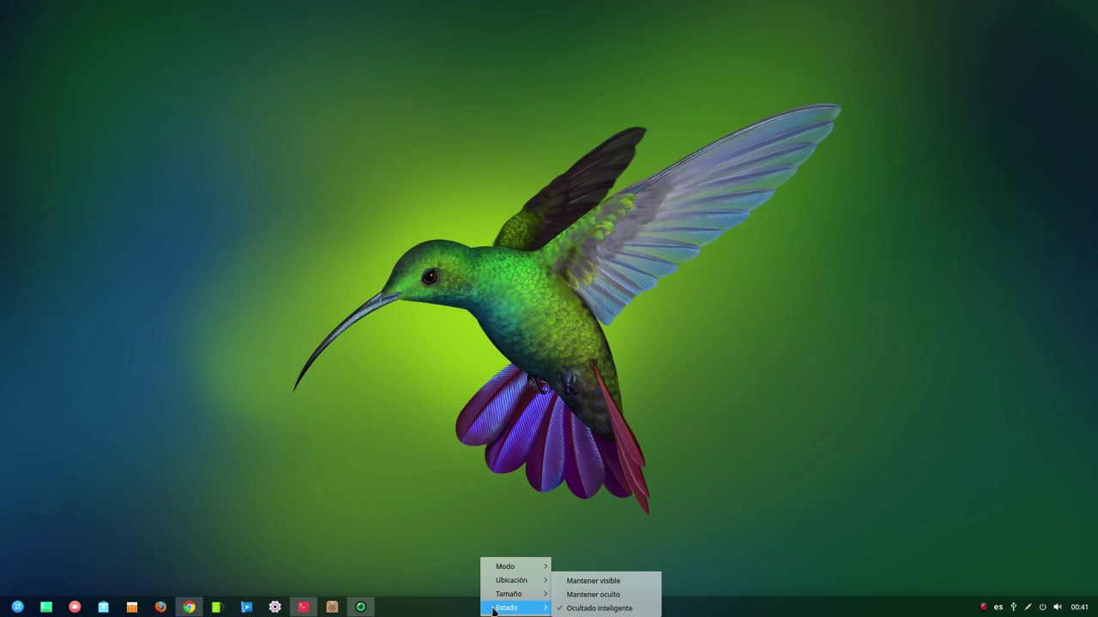
click(590, 581)
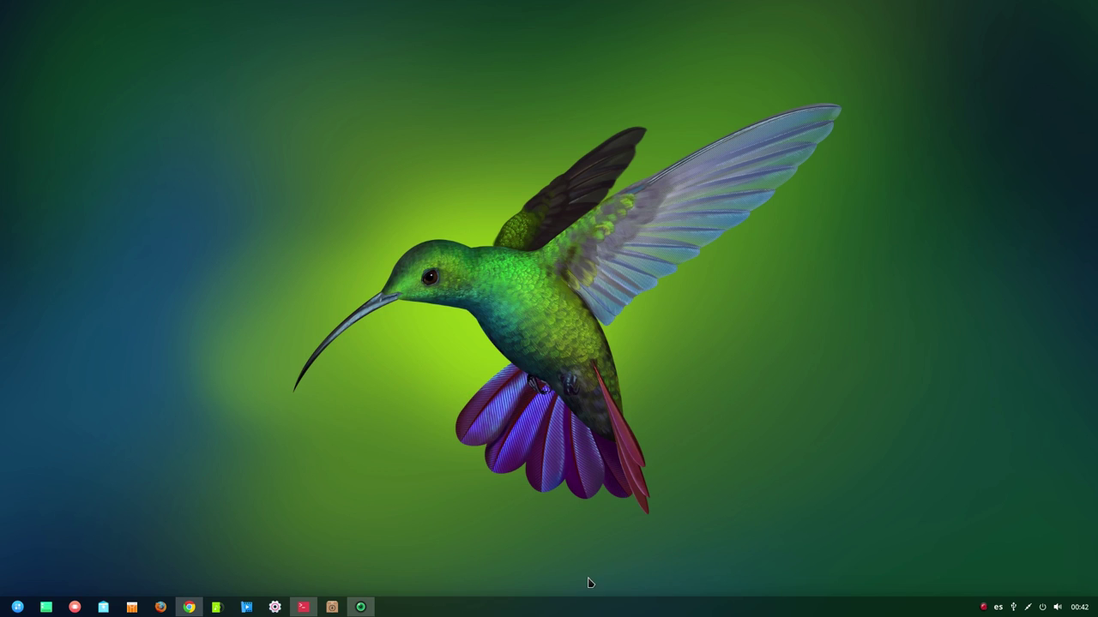
right_click(476, 612)
mouse_move(528, 575)
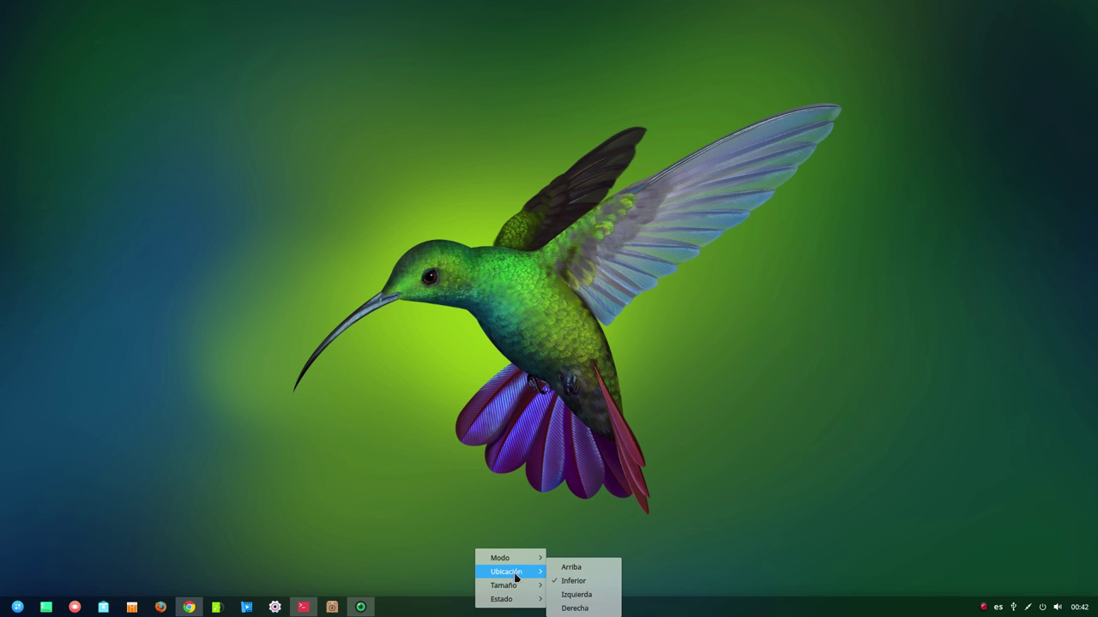
click(571, 594)
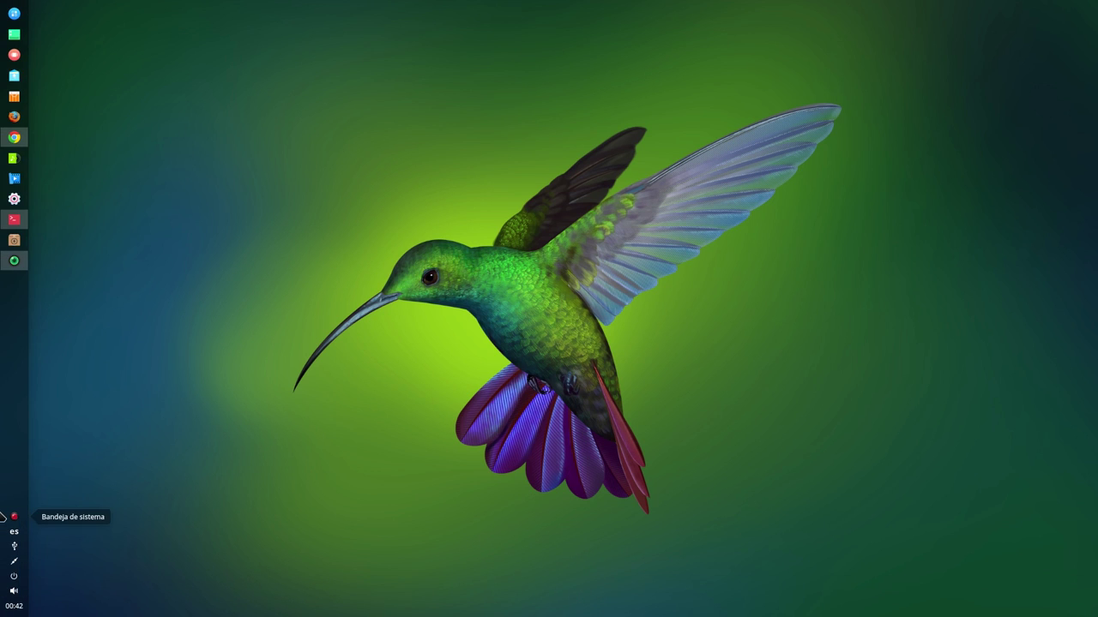
mouse_move(23, 256)
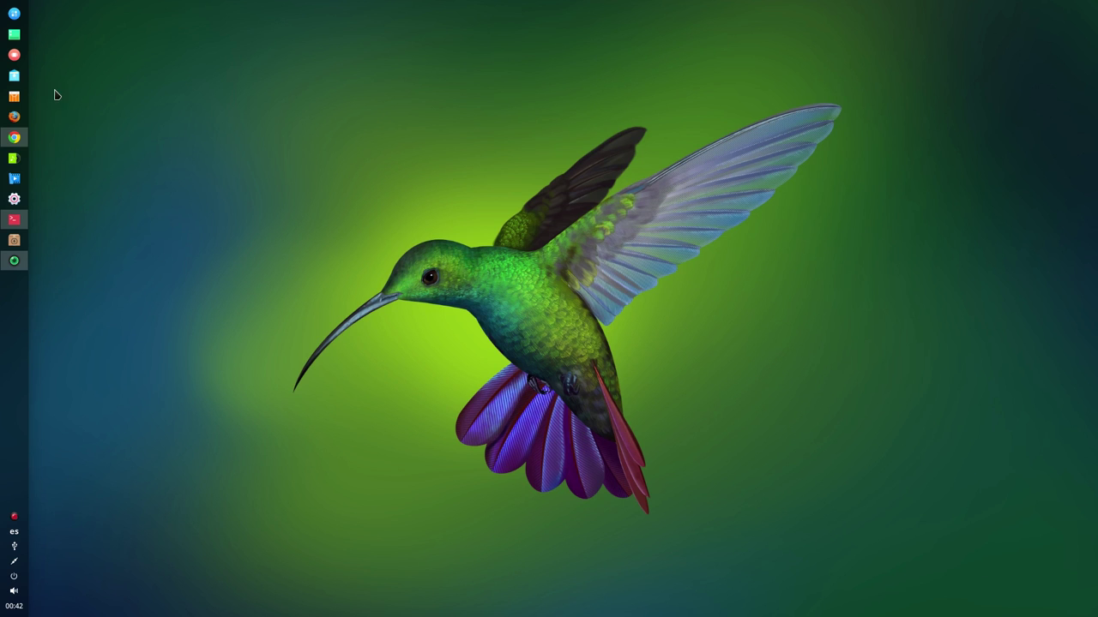
- Bring up the Chrome window, restore it from full screen size, and reposition and enlarge it beside the dock
click(20, 147)
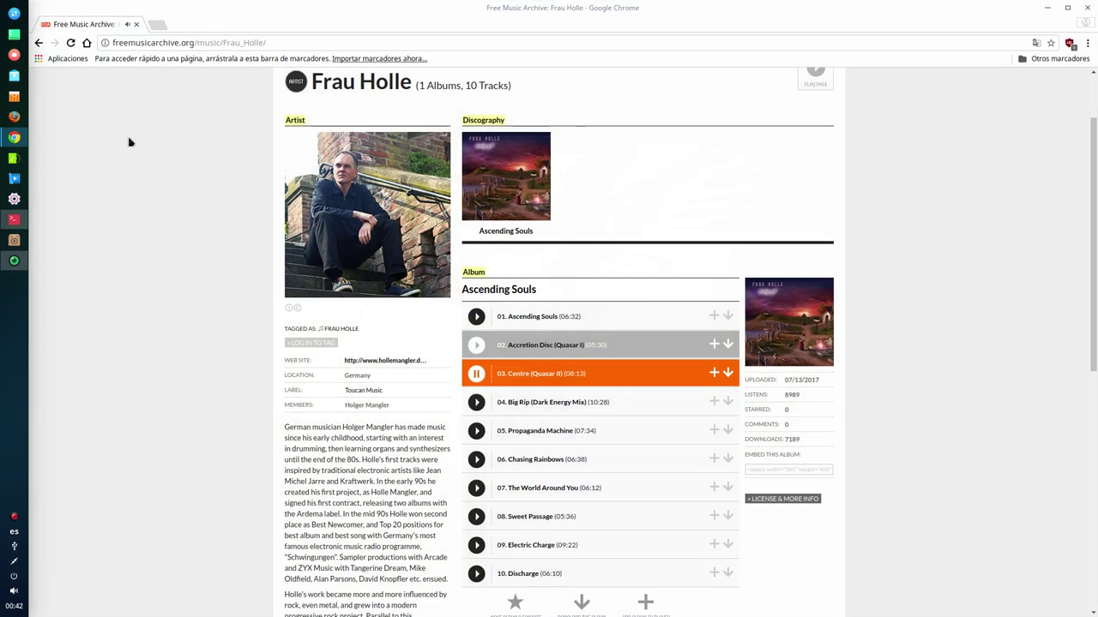
click(1065, 15)
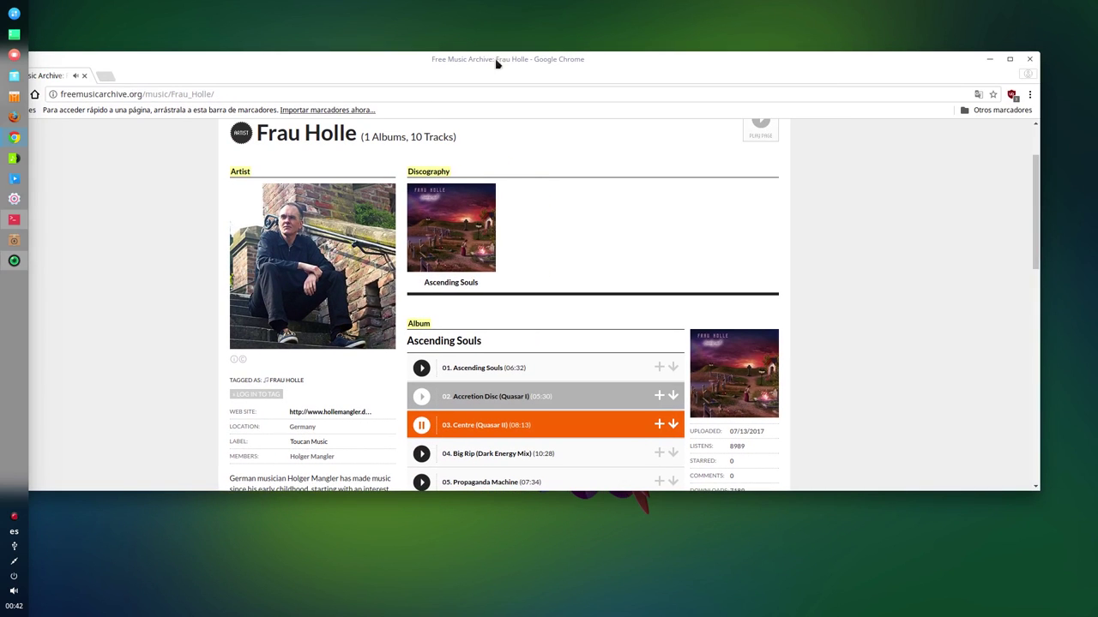
drag(1029, 57, 854, 66)
drag(477, 68, 550, 27)
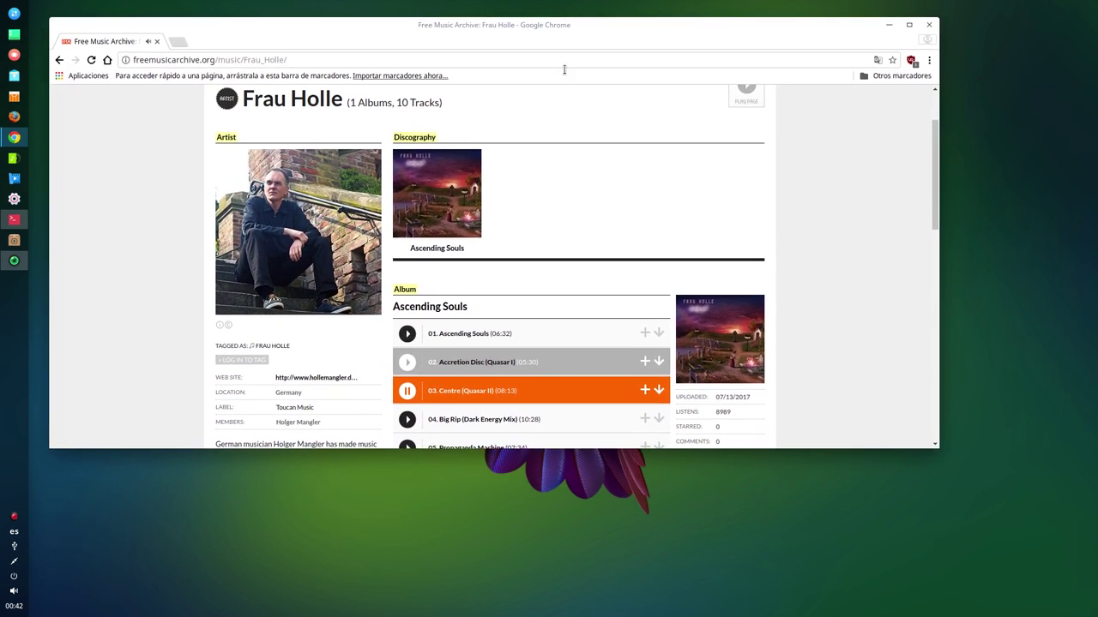
drag(937, 446, 1026, 571)
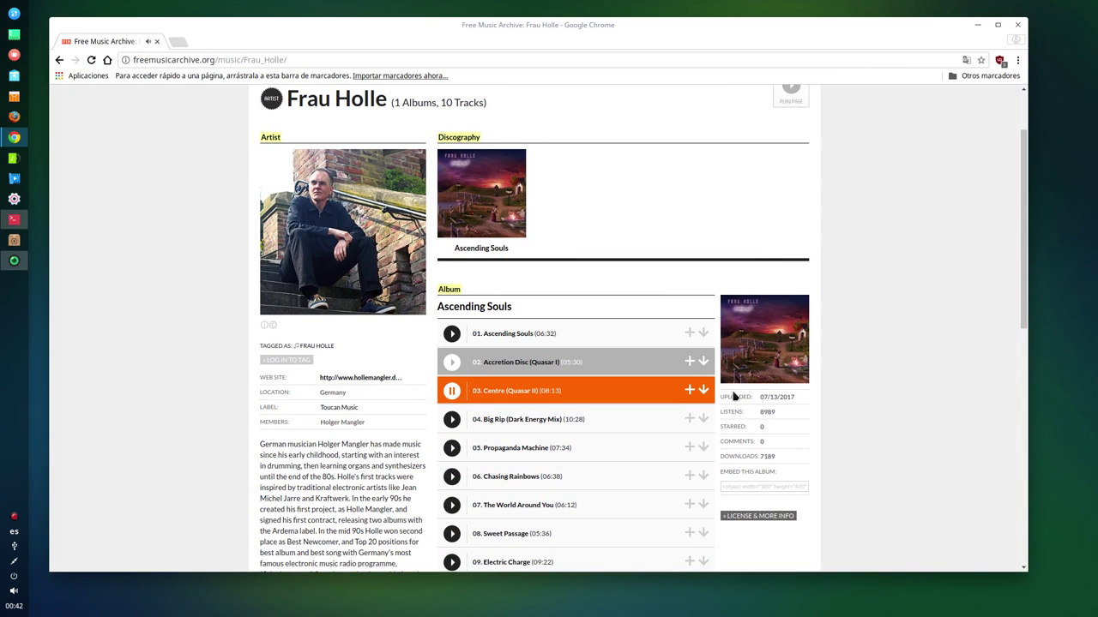
- Play track 04, Big Rip (Dark Energy Mix), from the Ascending Souls album and minimize the browser
click(452, 420)
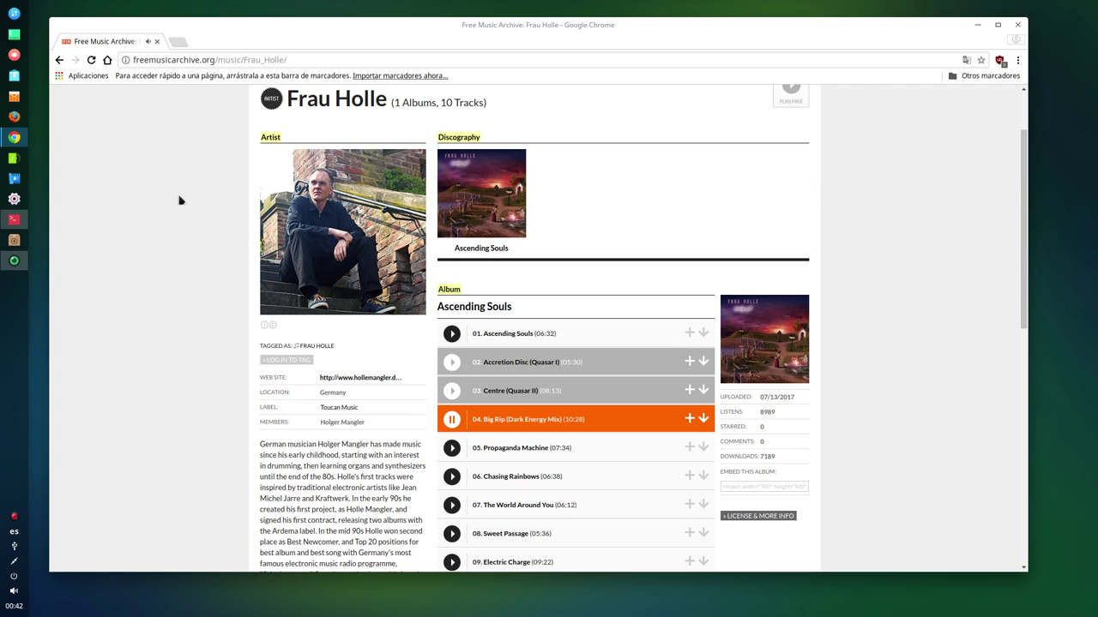
click(978, 27)
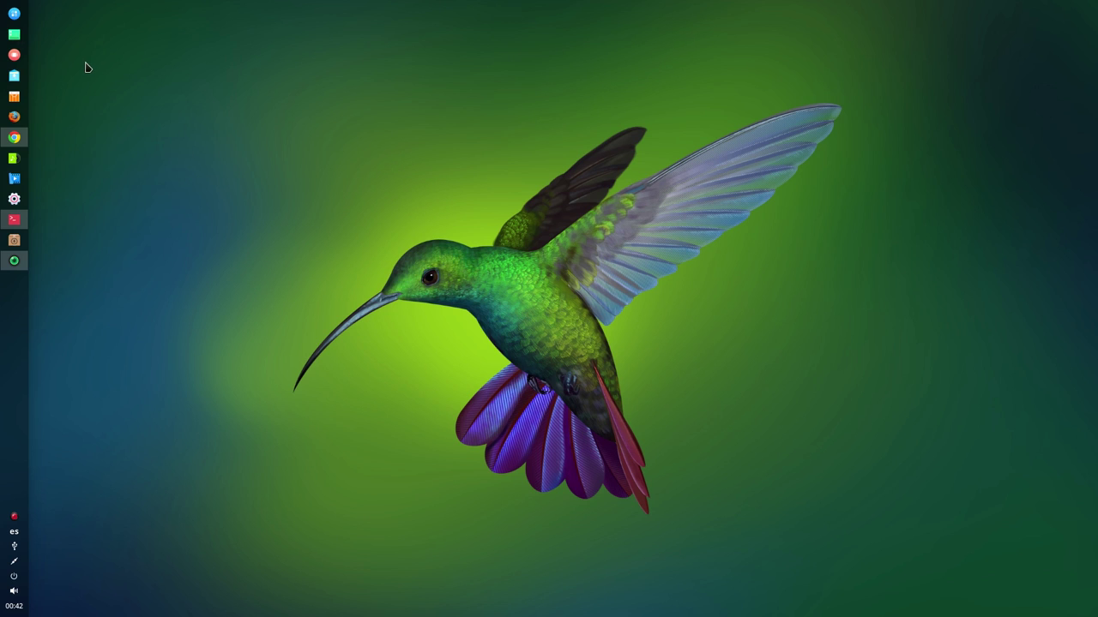
- Move the dock back to the Inferior location and switch it to Modo fashion
right_click(7, 388)
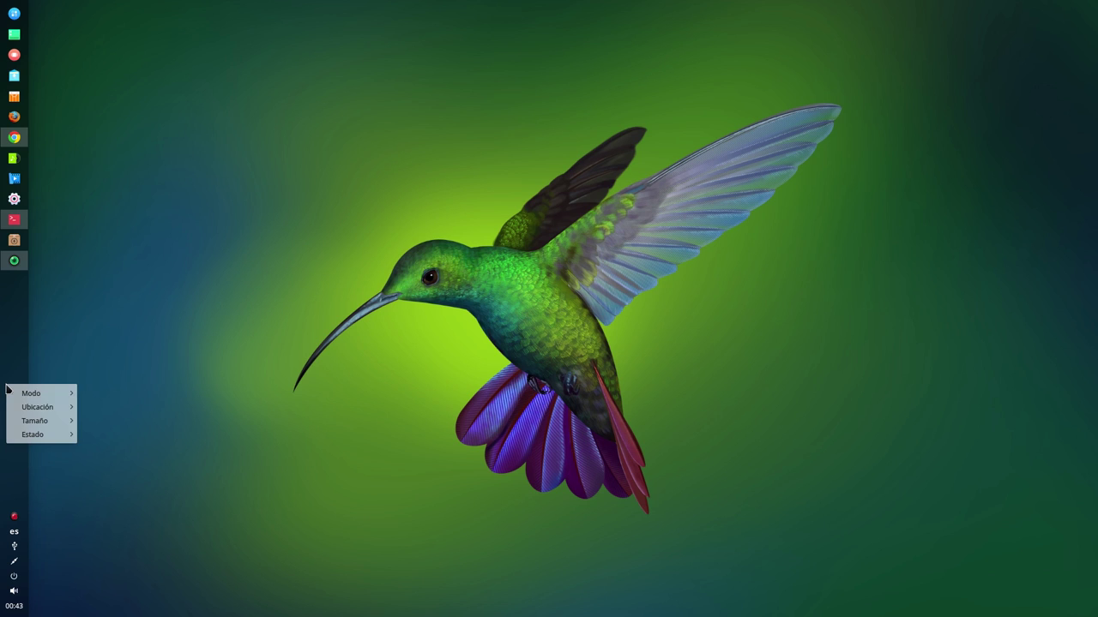
mouse_move(19, 393)
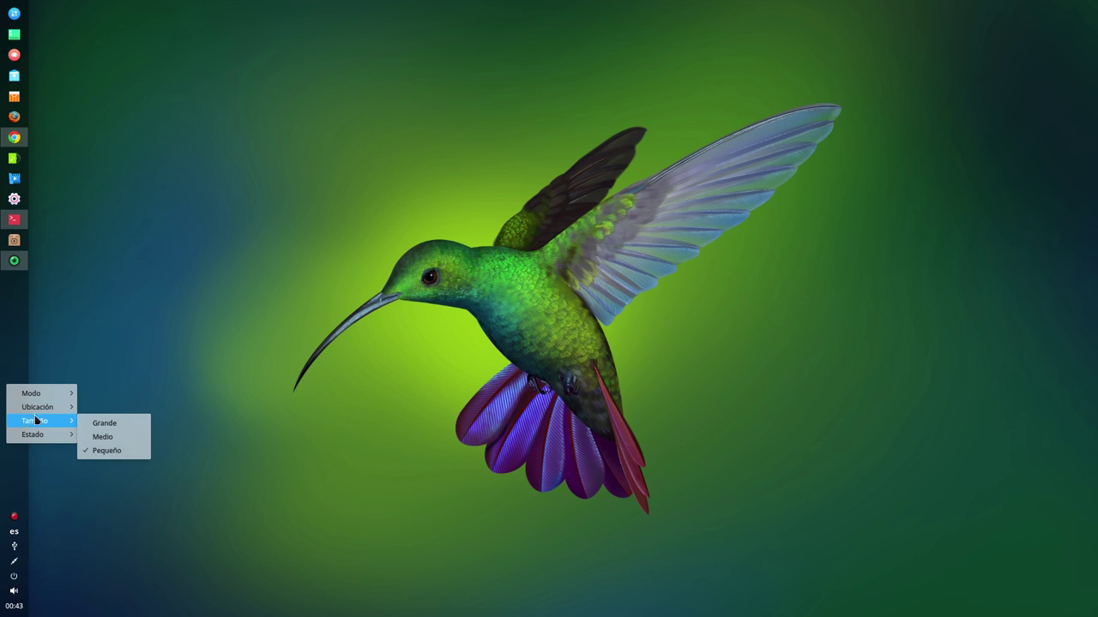
mouse_move(43, 408)
click(106, 423)
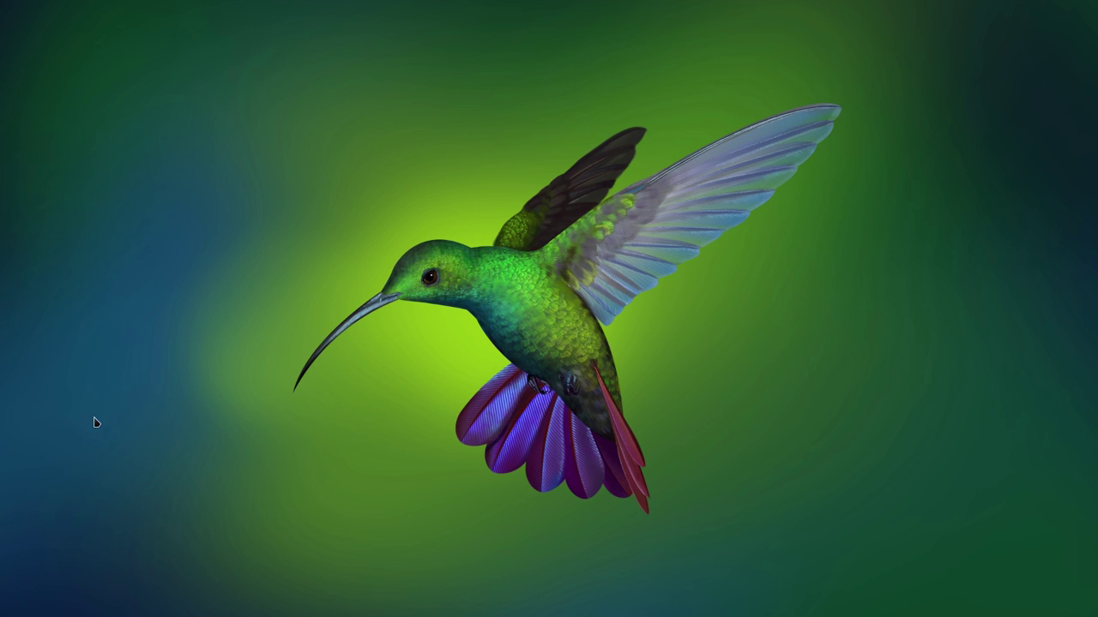
right_click(452, 612)
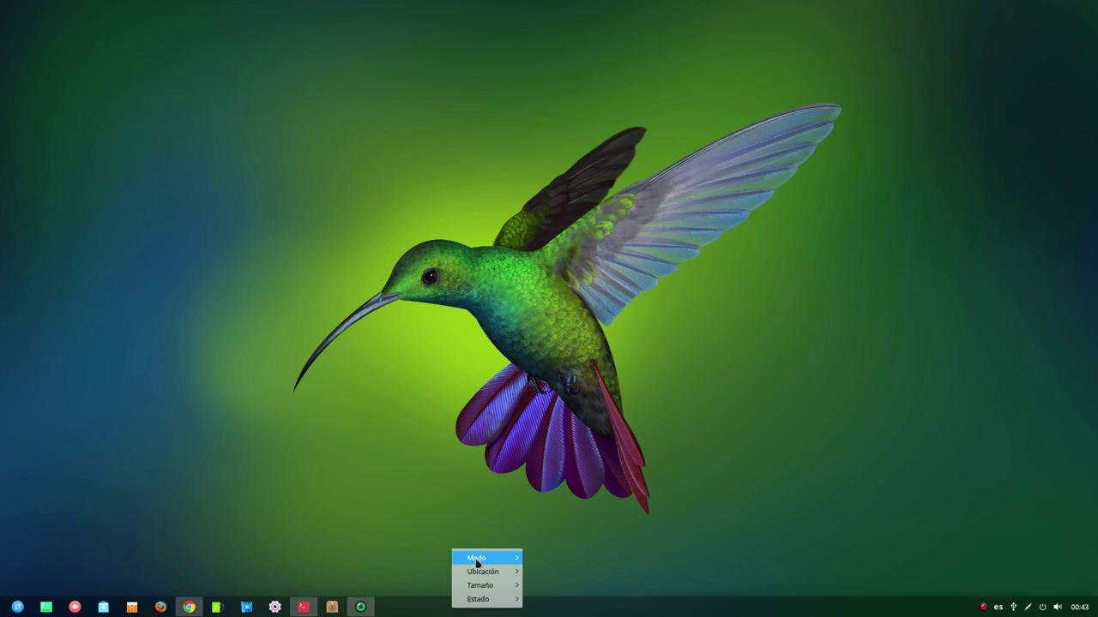
mouse_move(477, 556)
click(566, 555)
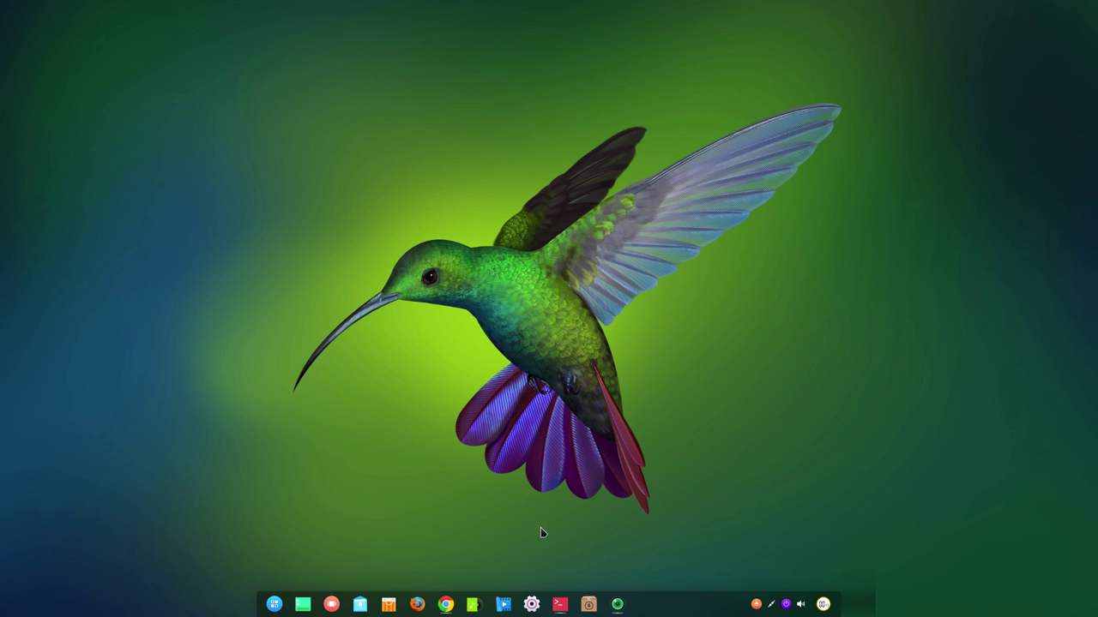
- Set the dock size to Medio
right_click(461, 605)
mouse_move(470, 593)
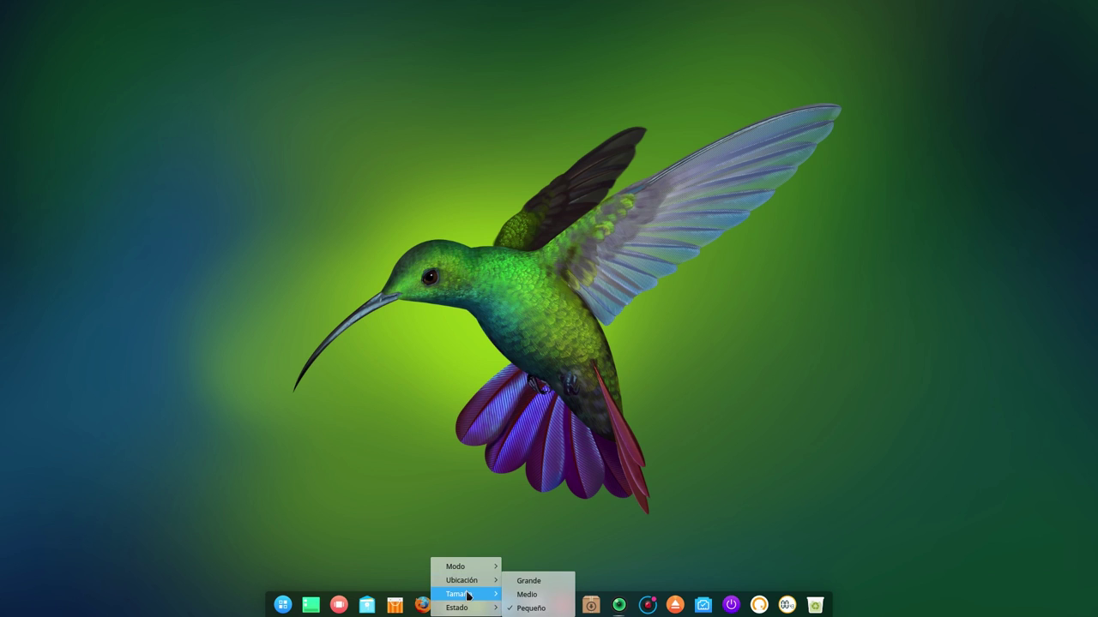
click(539, 596)
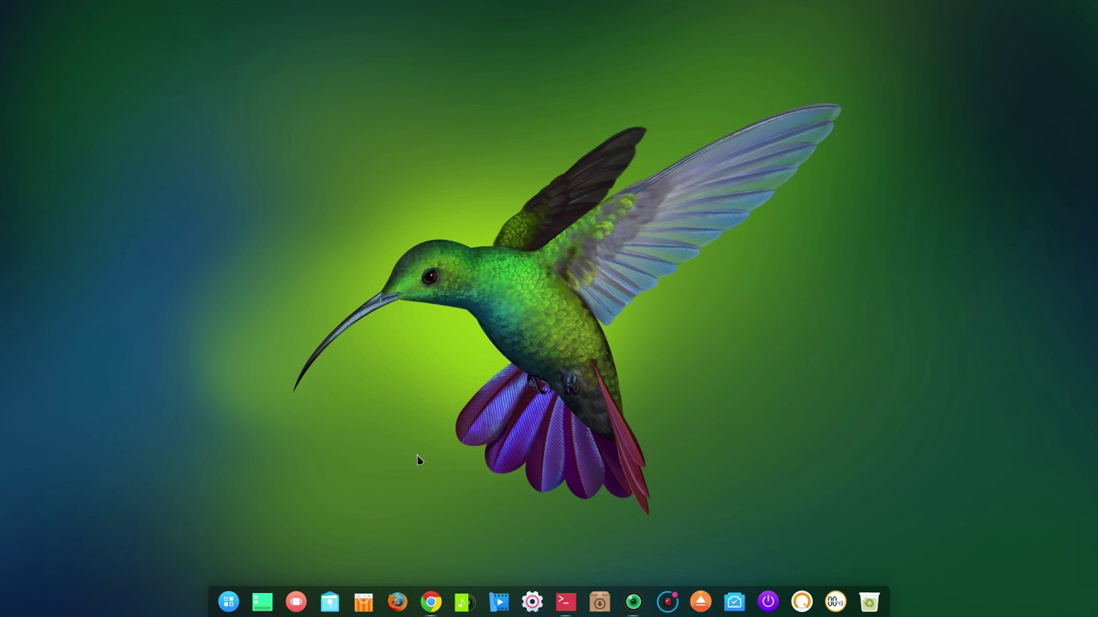
- Open the wallpaper chooser and preview the misty lake and the rocky mountain valley wallpapers
right_click(336, 74)
click(373, 221)
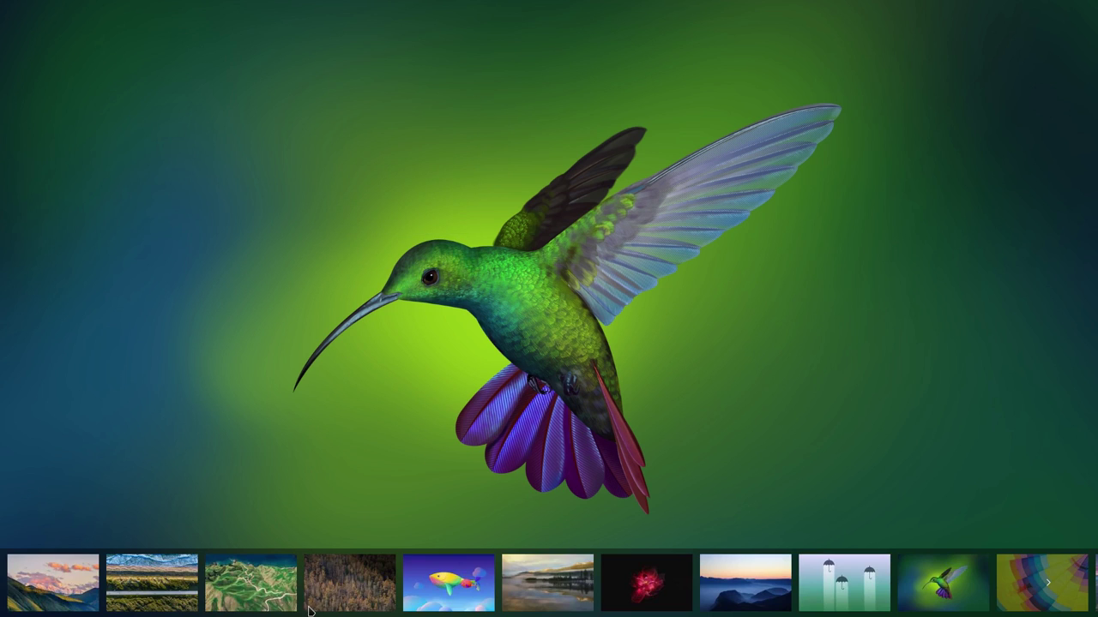
click(515, 603)
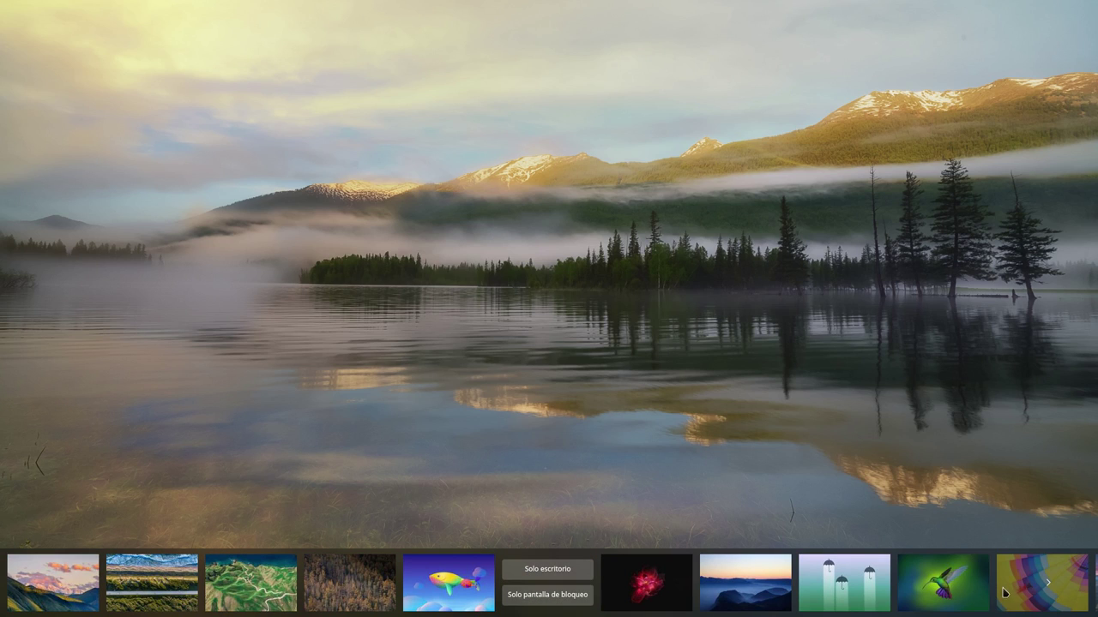
click(1060, 590)
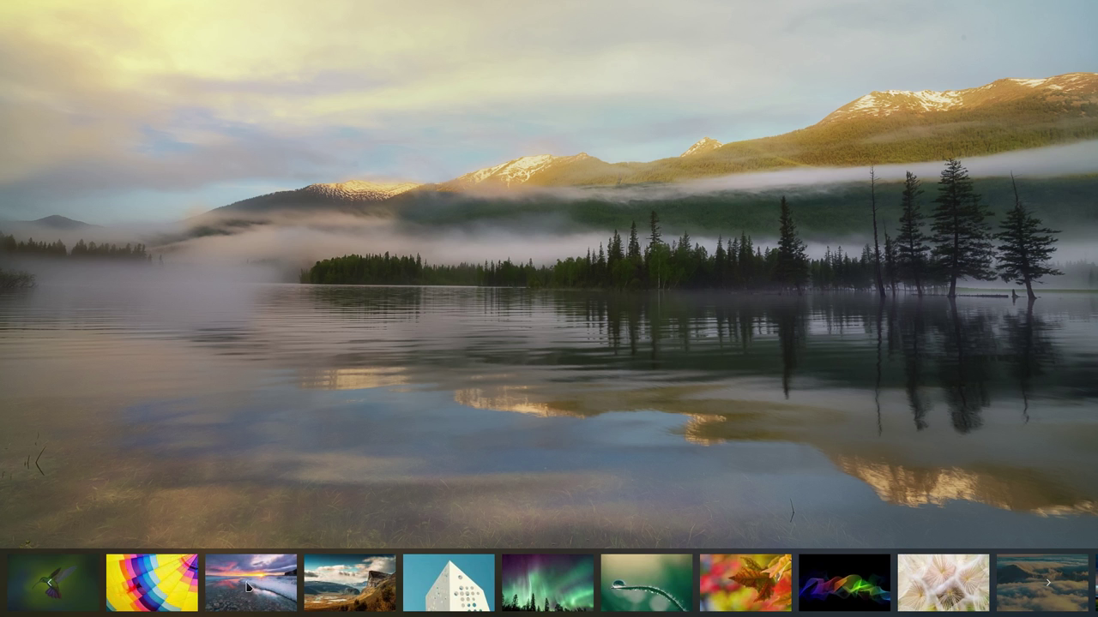
click(322, 592)
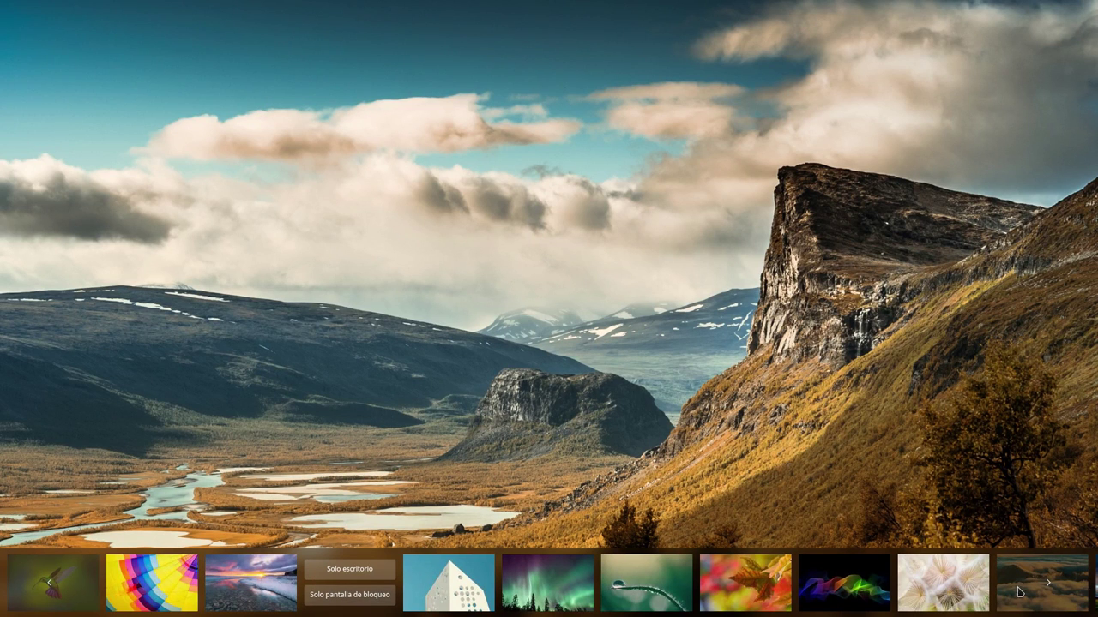
- Apply the mountain above golden clouds wallpaper with the Solo escritorio option
click(1047, 583)
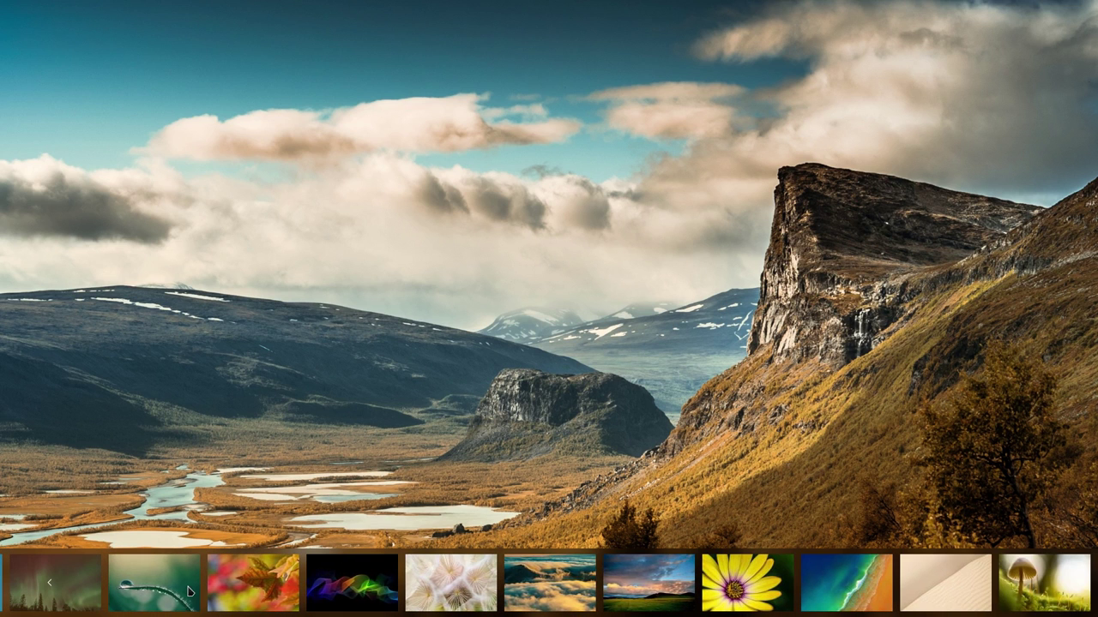
click(542, 598)
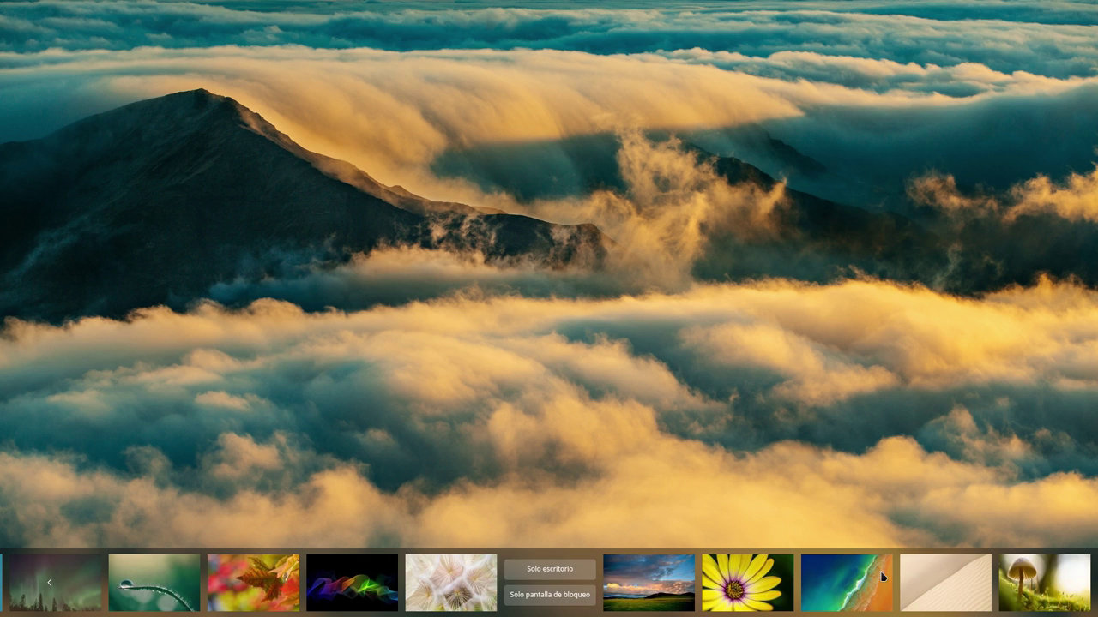
click(538, 571)
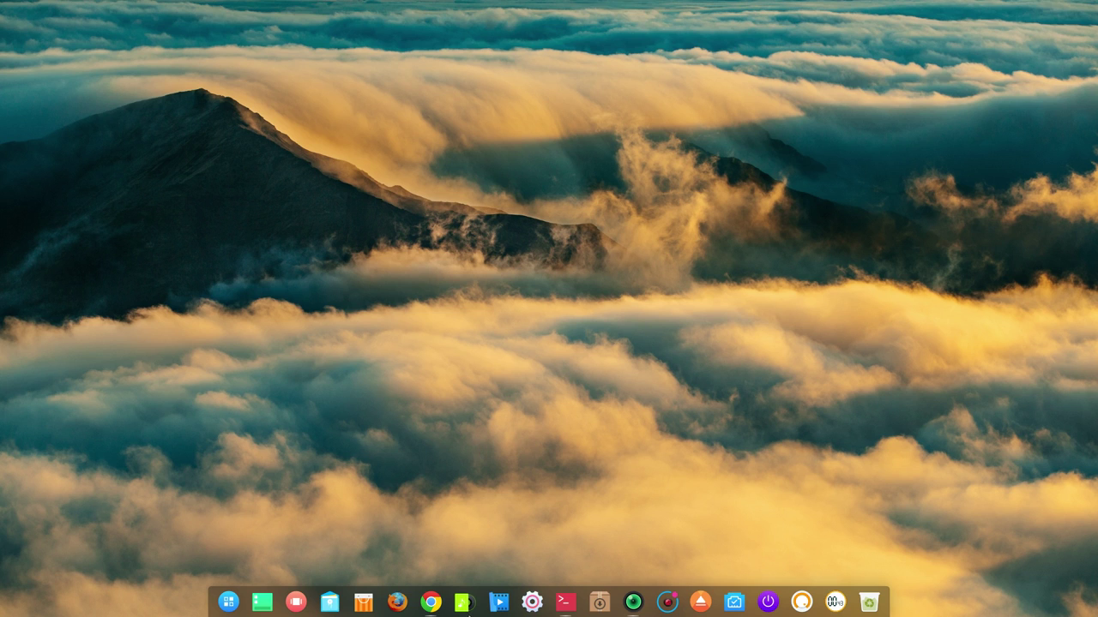
- Switch to the SimpleScreenRecorder window and move it to the right side of the desktop
click(637, 605)
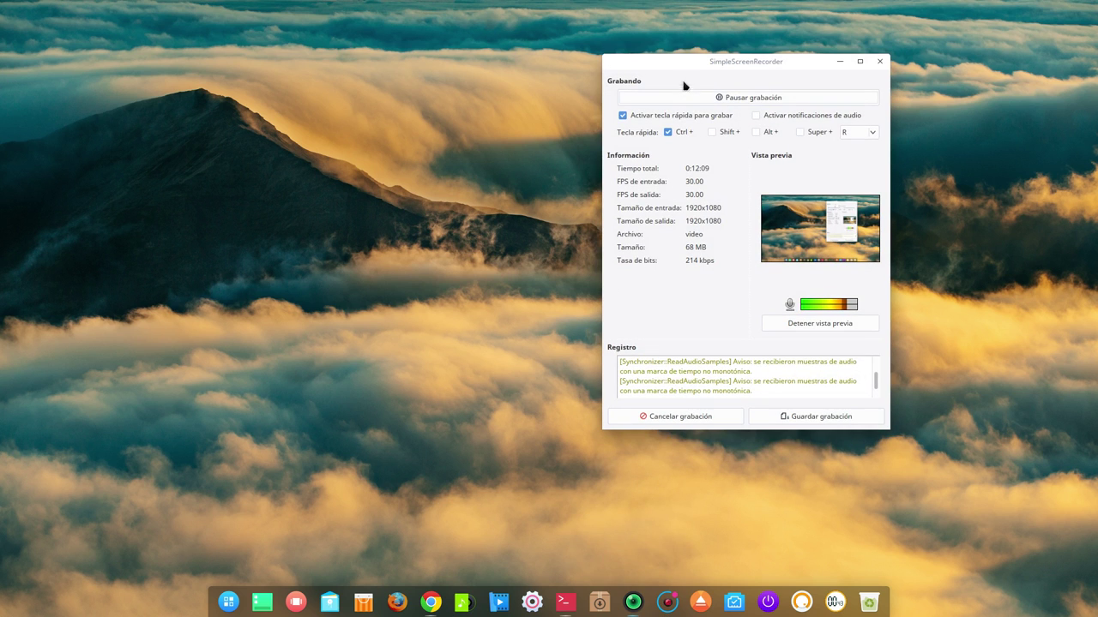
drag(720, 67, 765, 59)
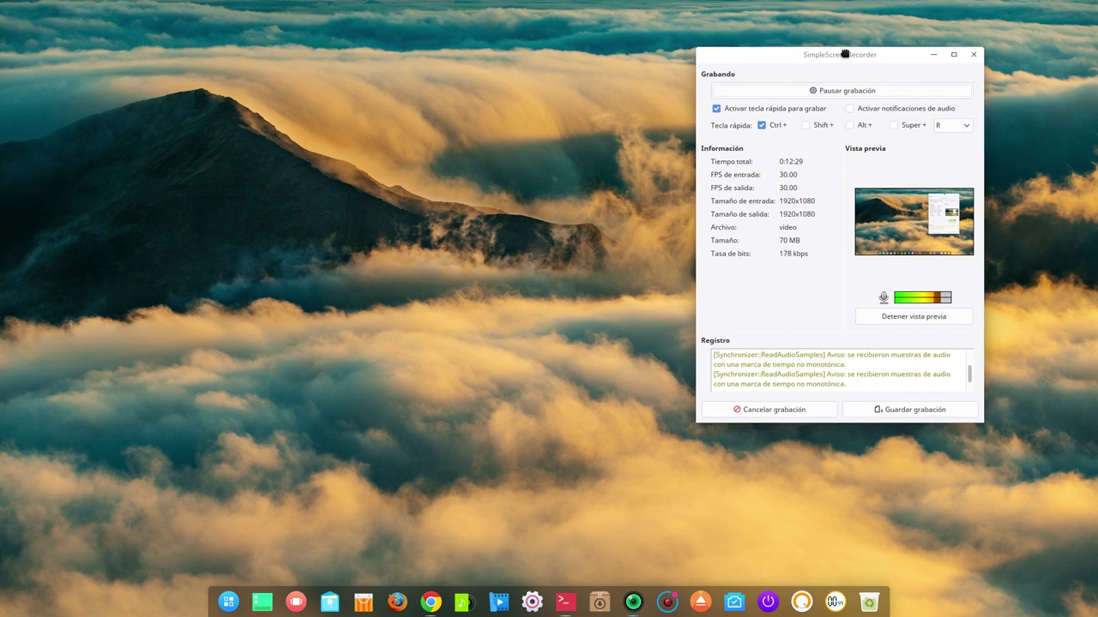
drag(795, 58, 847, 56)
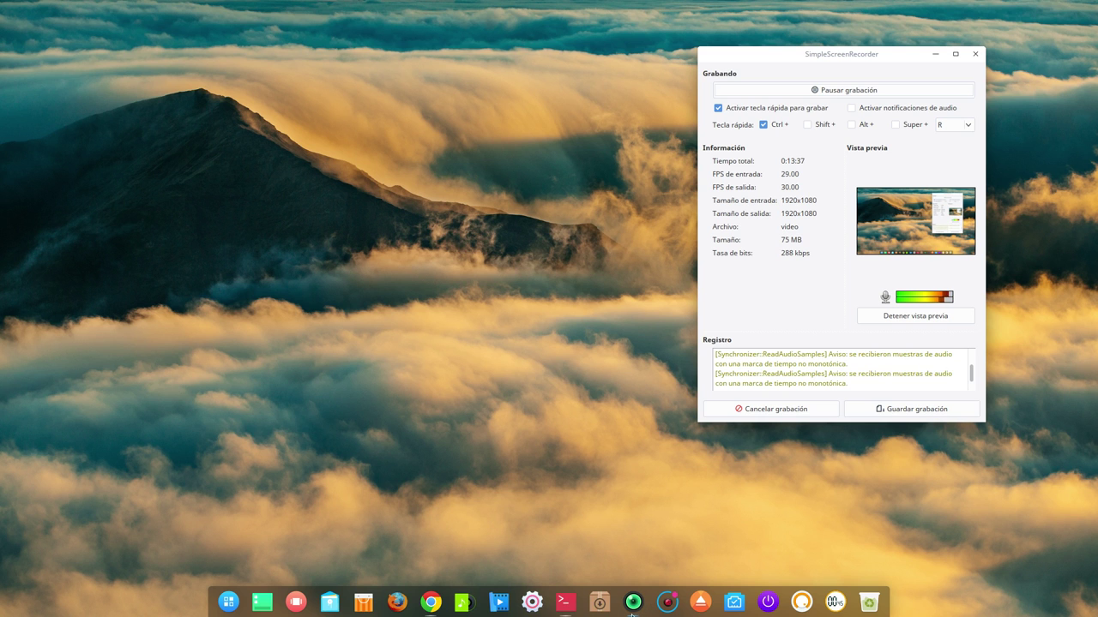
- Close the terminal running the process monitor, confirming the exit despite its running programs
click(564, 603)
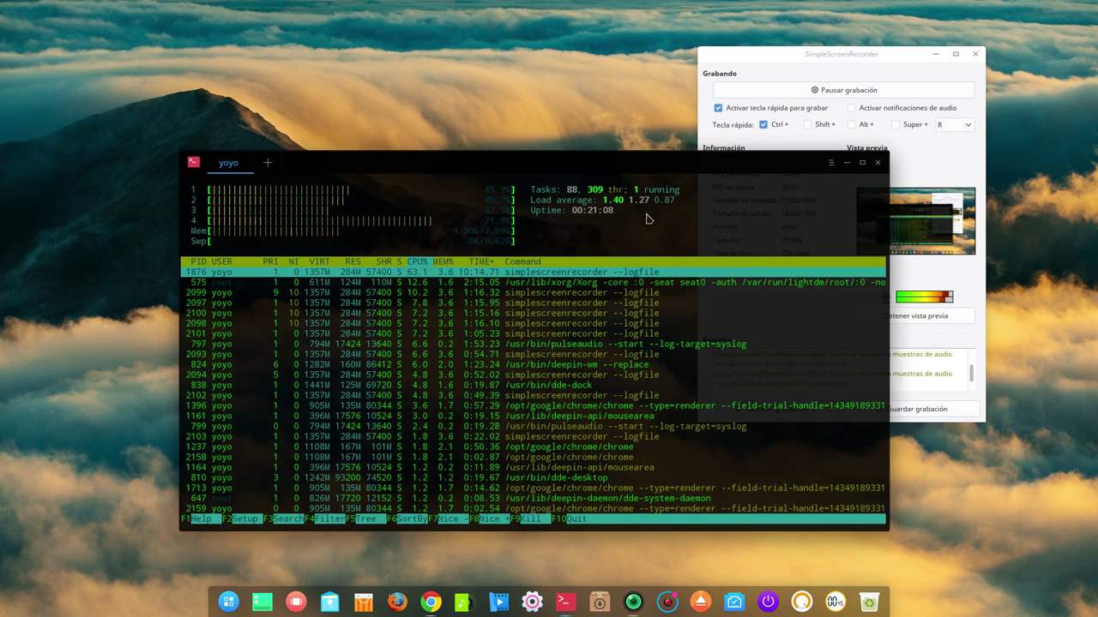
click(877, 163)
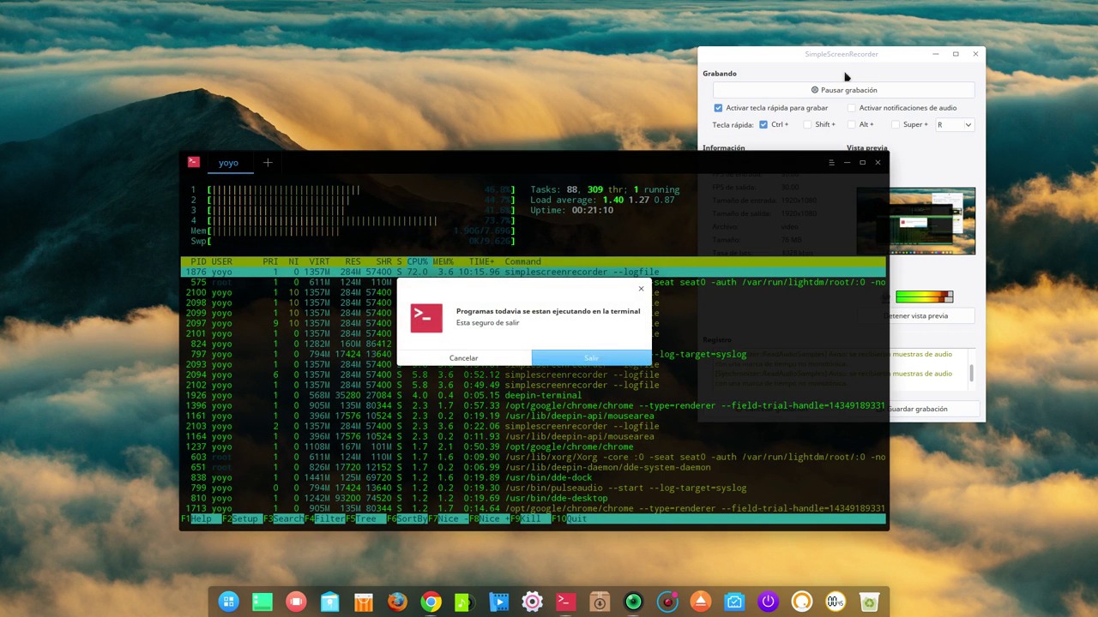
click(588, 362)
- Move the SimpleScreenRecorder window over to the left half of the desktop
drag(850, 54, 302, 60)
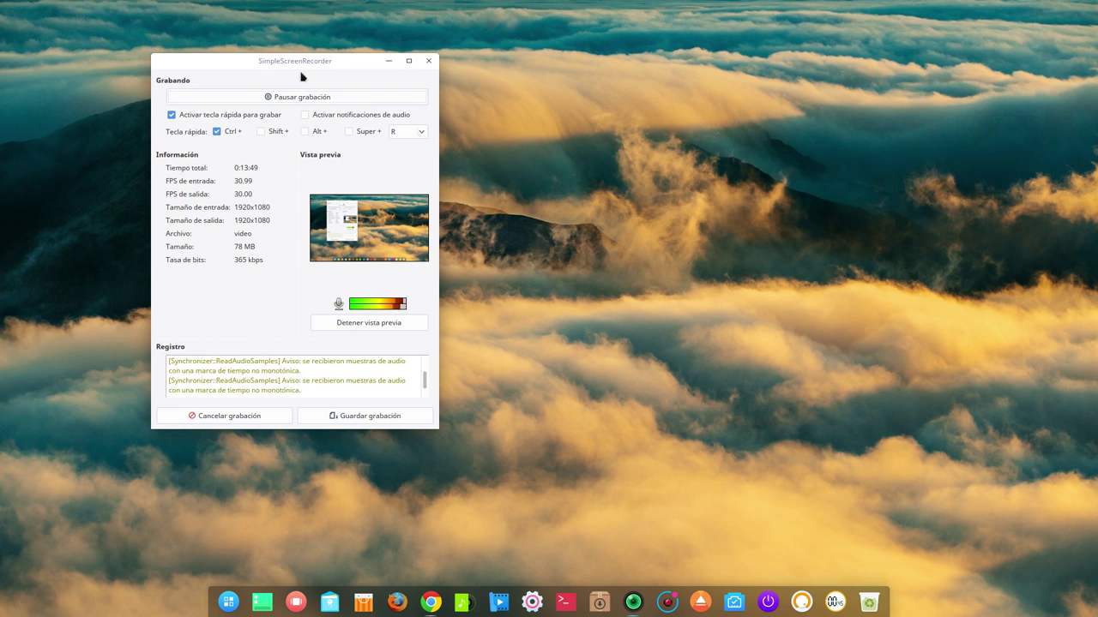
drag(294, 61, 401, 62)
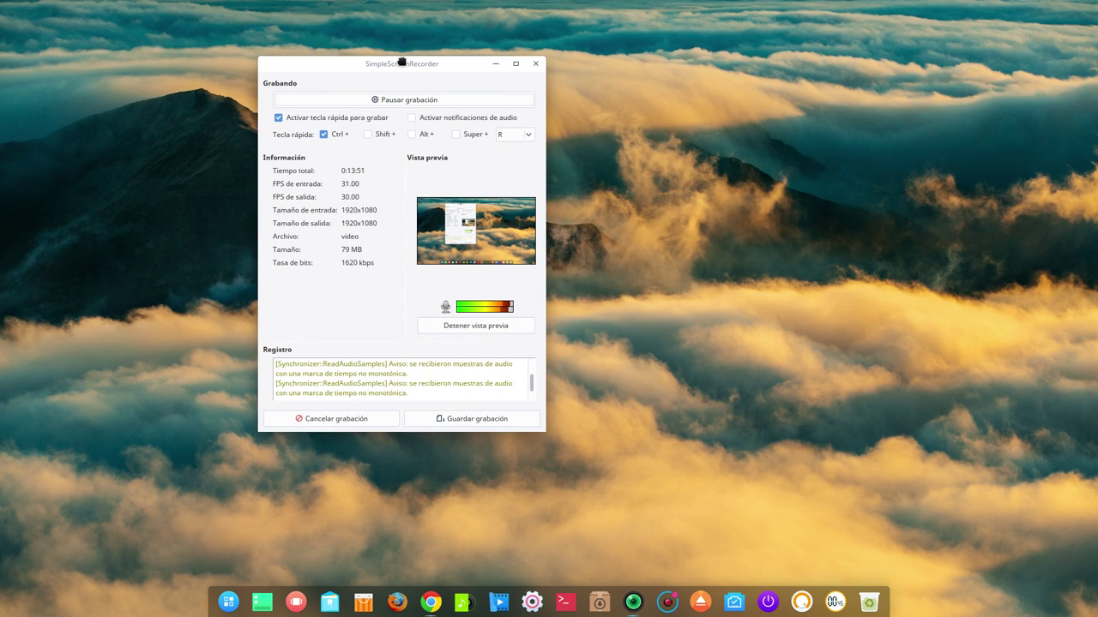